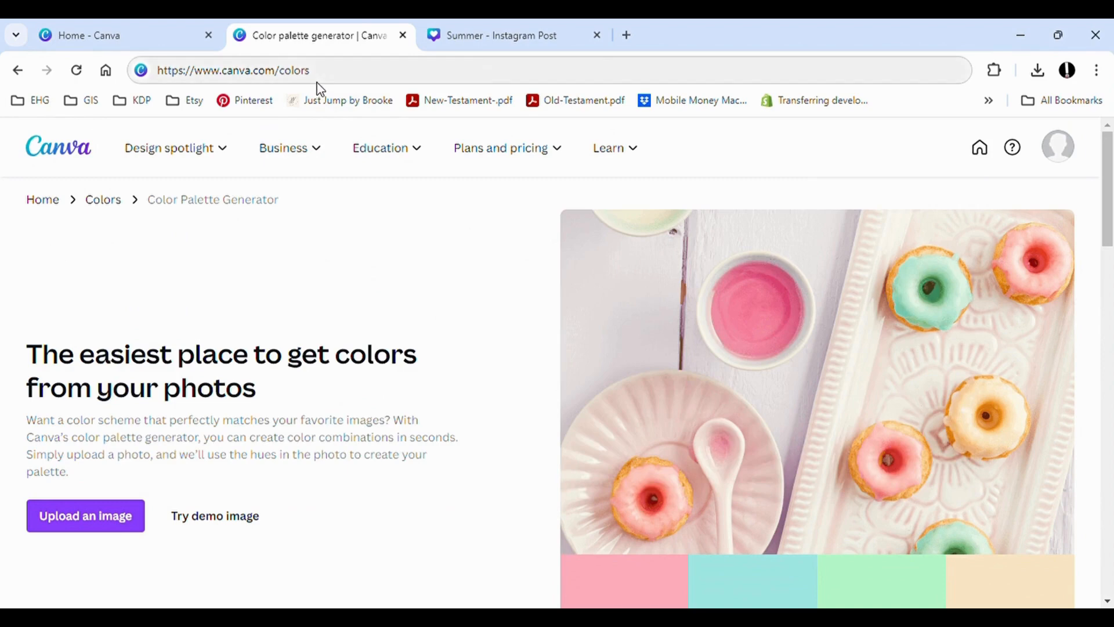
# - Open the color palette generator page and review the sample photo's palette with its color names and hex codes
pyautogui.click(125, 34)
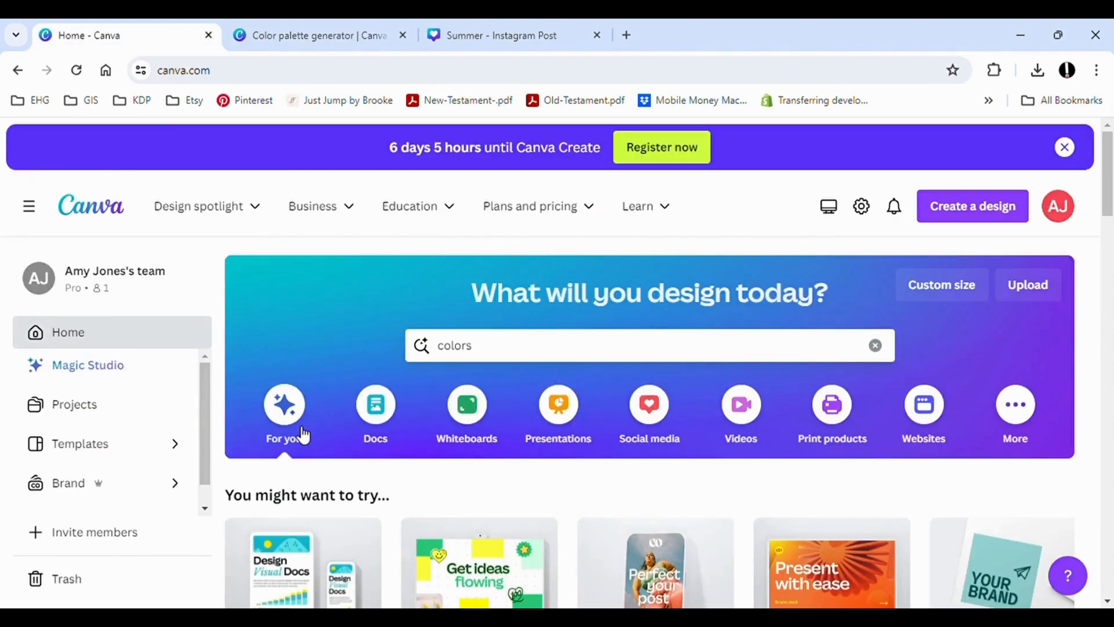
pyautogui.click(348, 36)
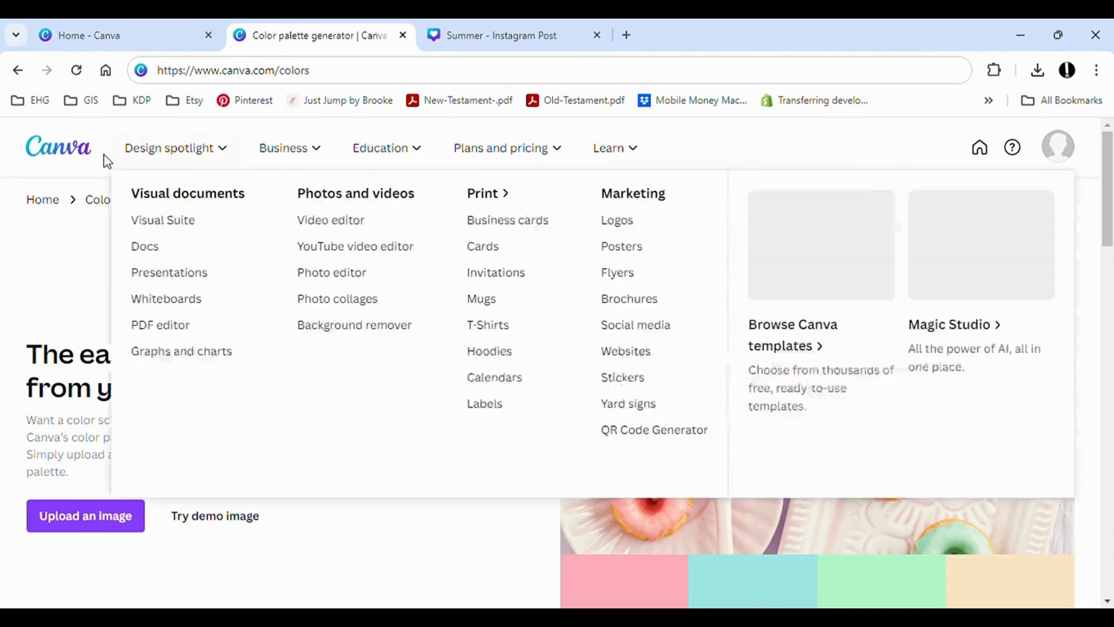
pyautogui.click(102, 25)
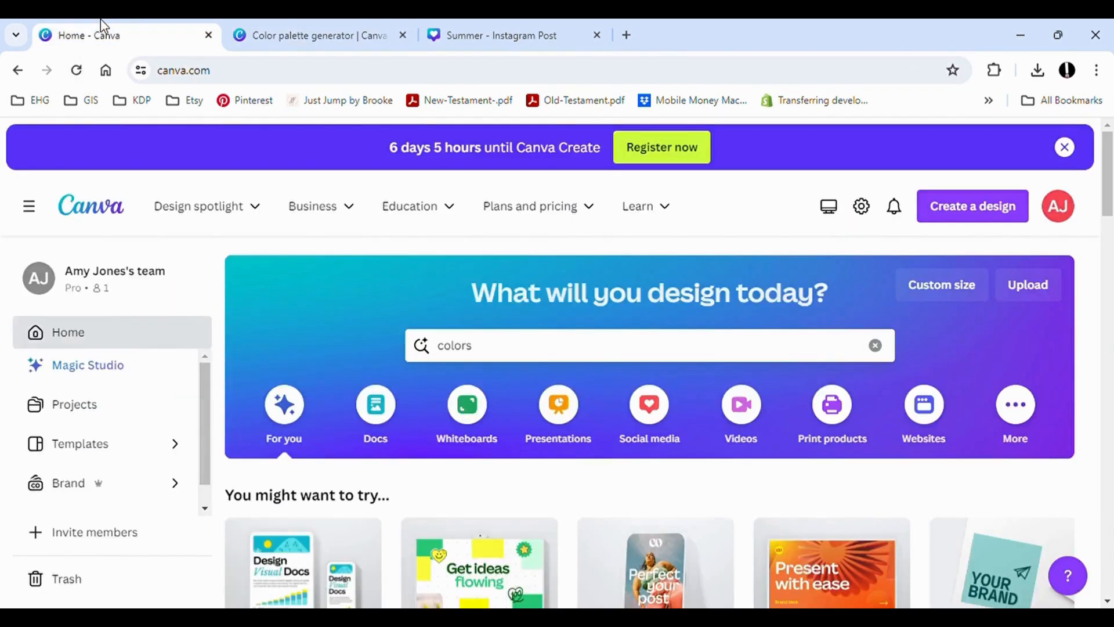
pyautogui.click(313, 33)
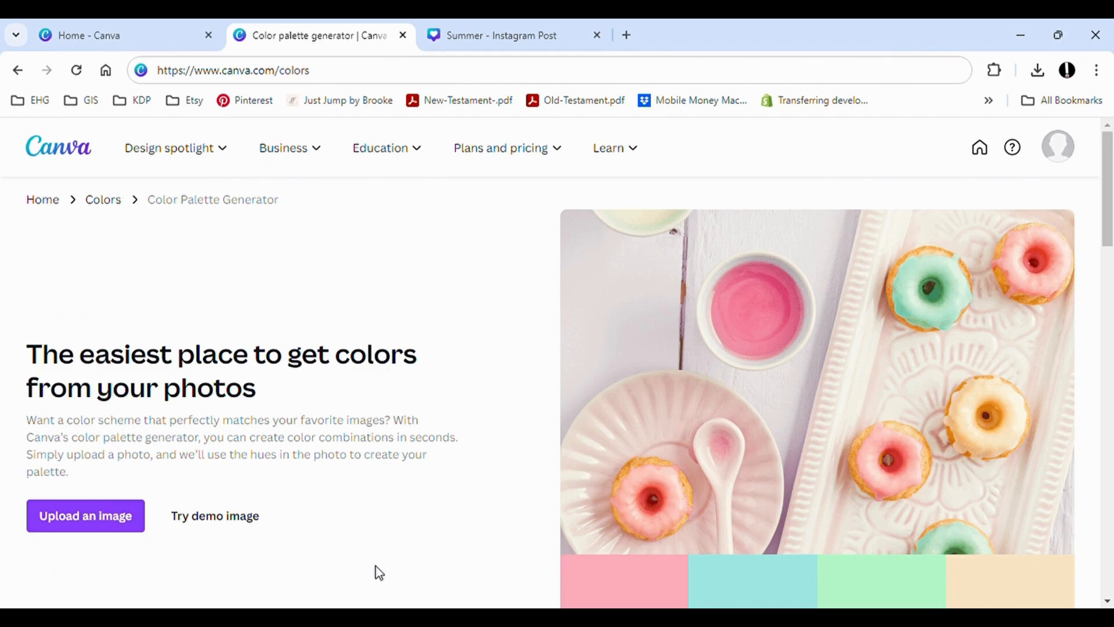
pyautogui.scroll(-2, 378, 557)
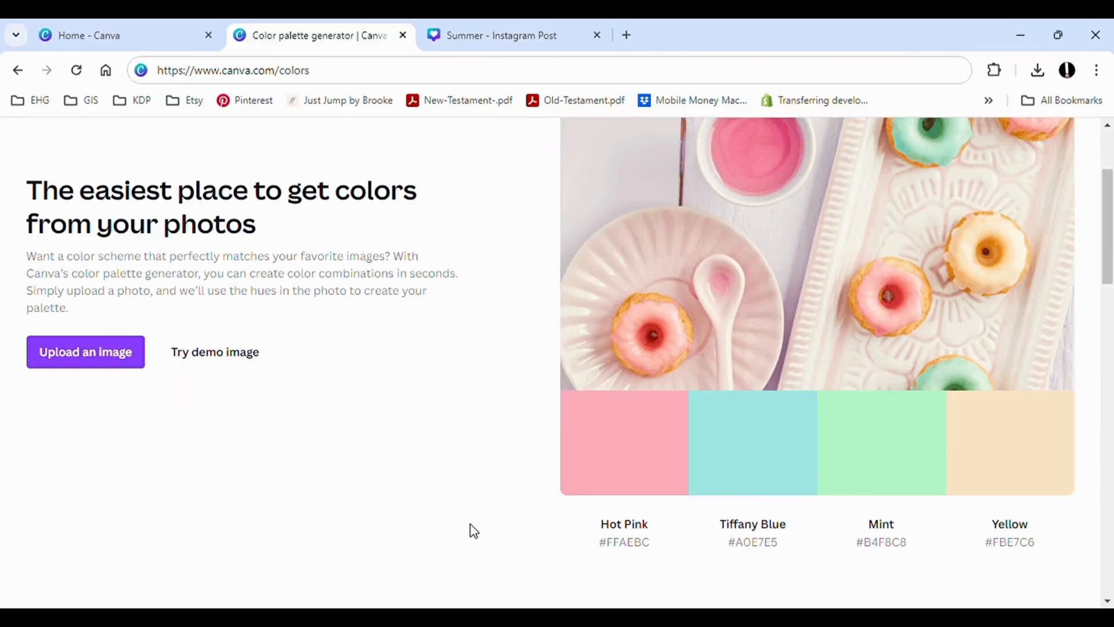
pyautogui.scroll(2, 422, 511)
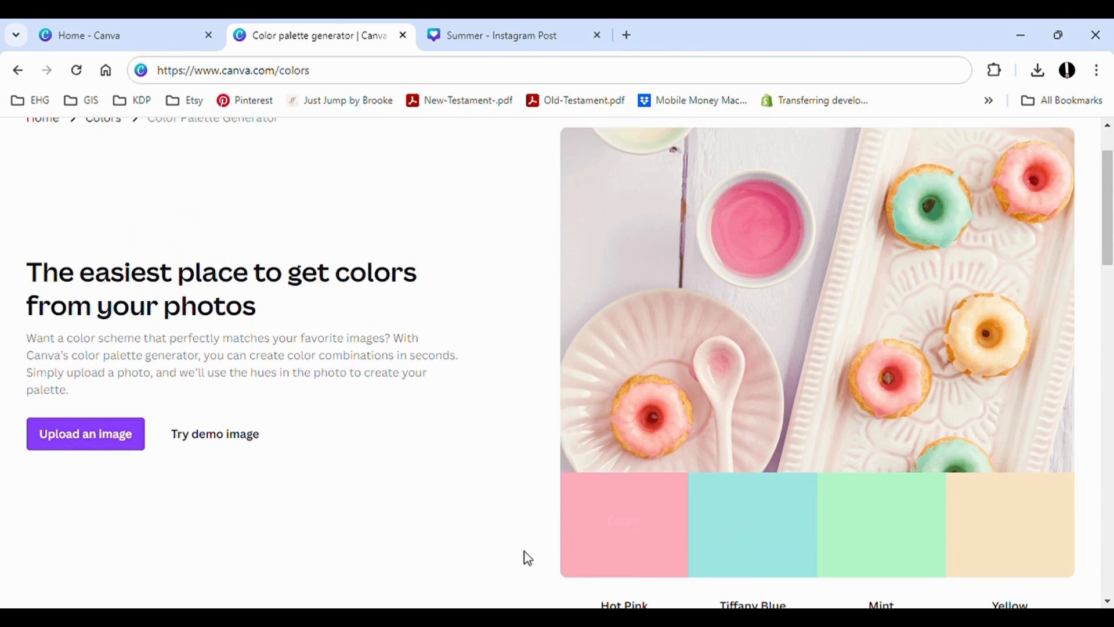
pyautogui.scroll(-2, 515, 574)
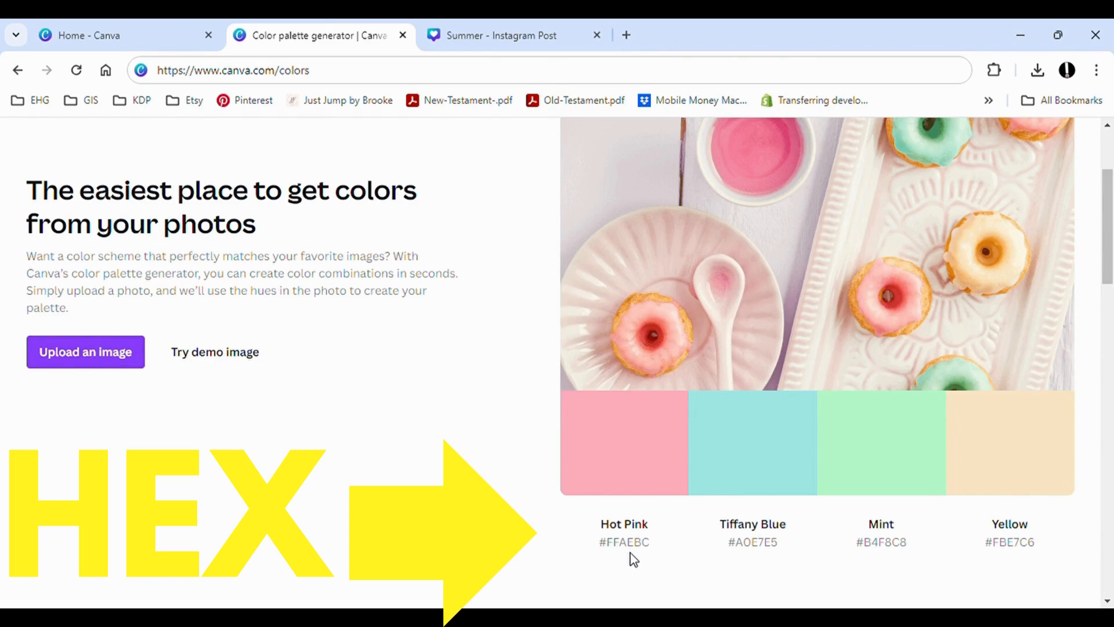
# - Copy the sample palette's Hot Pink hex code and fill the upper-left circle of the Summer design with #FFAEBC
pyautogui.click(634, 469)
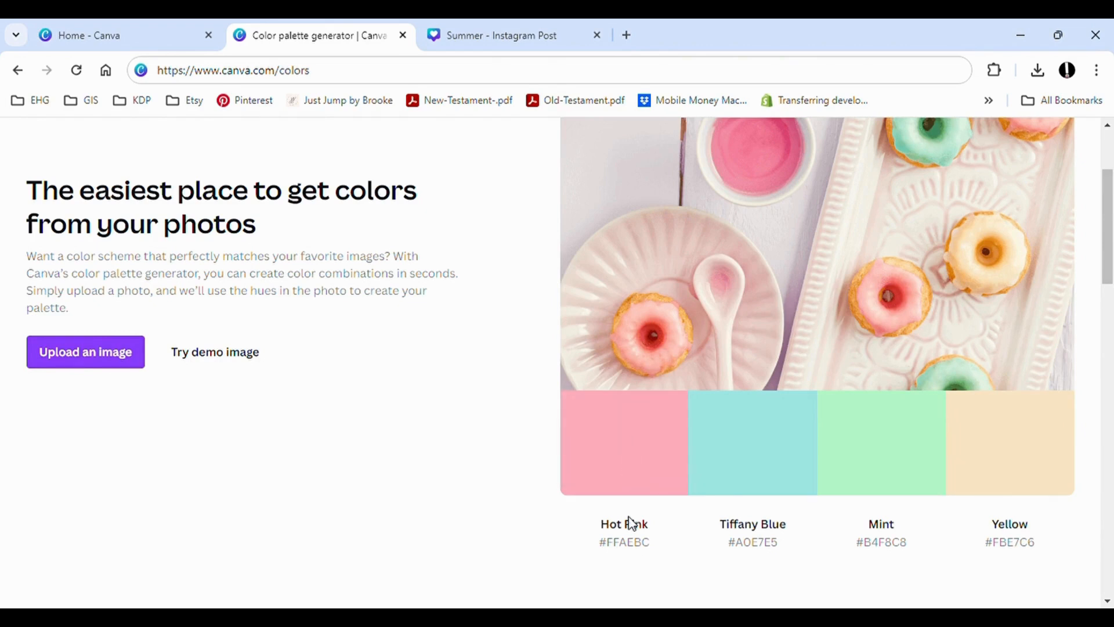
pyautogui.click(587, 569)
pyautogui.hotkey('ctrl', 'Tab')
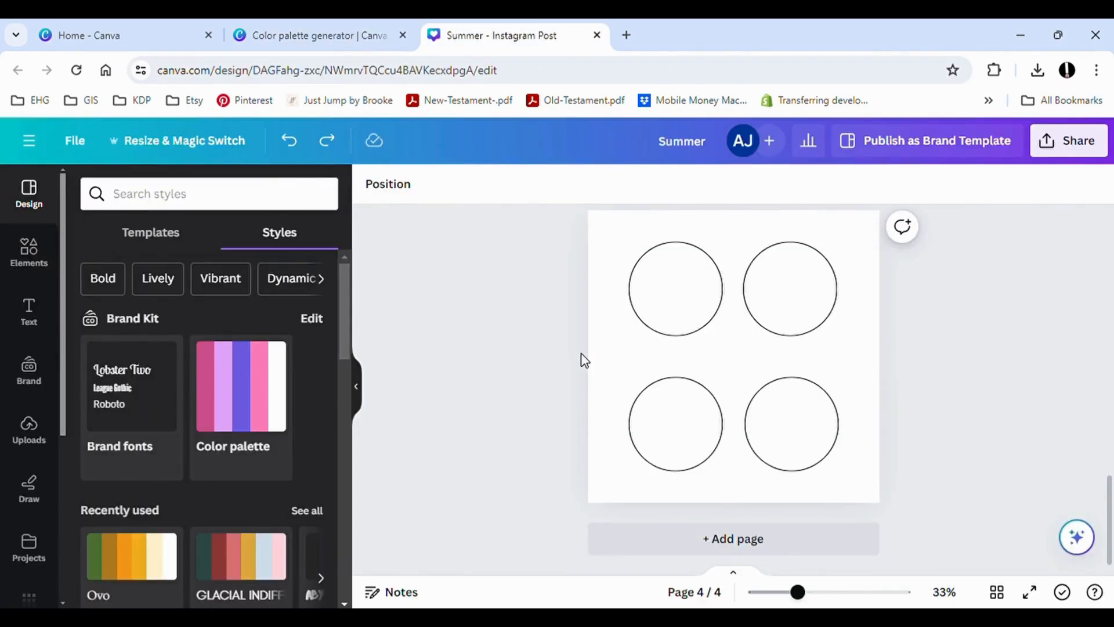
pyautogui.click(672, 336)
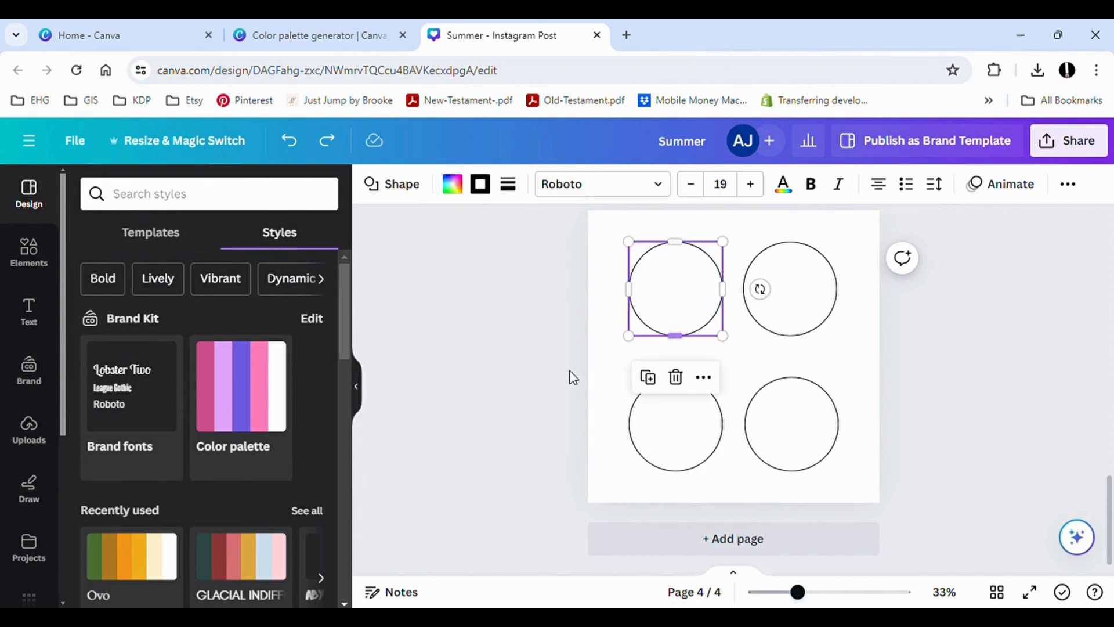
pyautogui.click(465, 190)
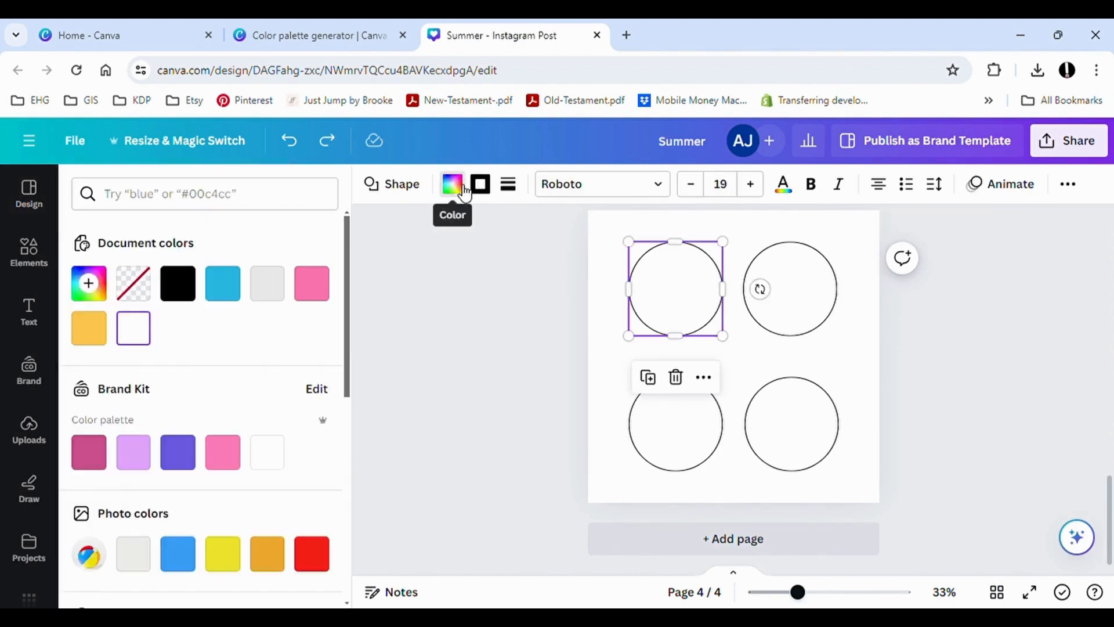
pyautogui.click(88, 290)
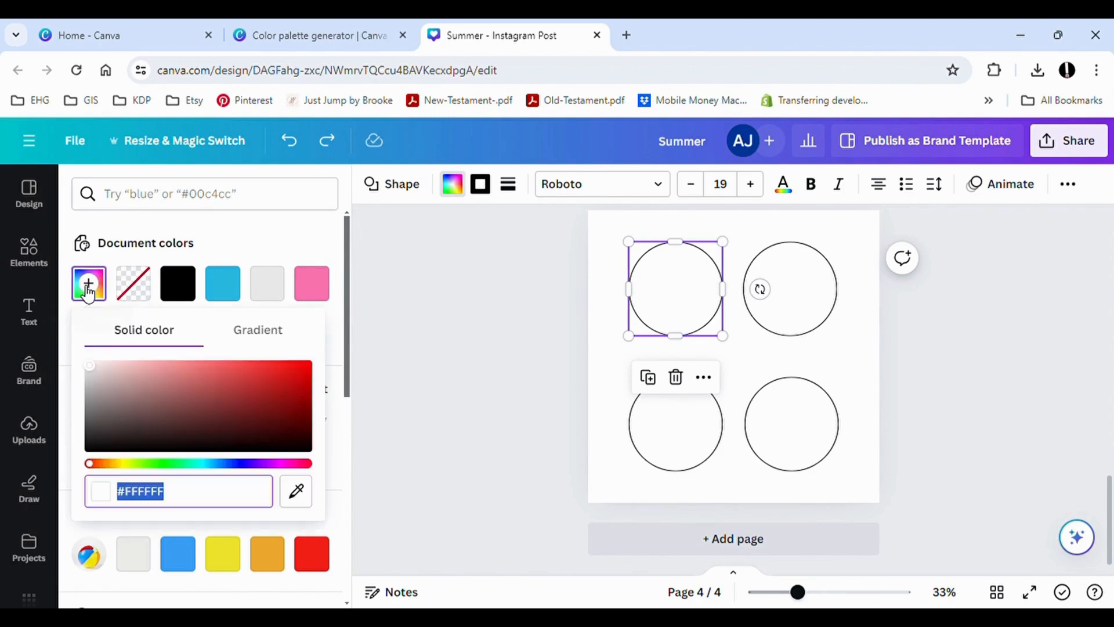
pyautogui.write('#FFAEBC')
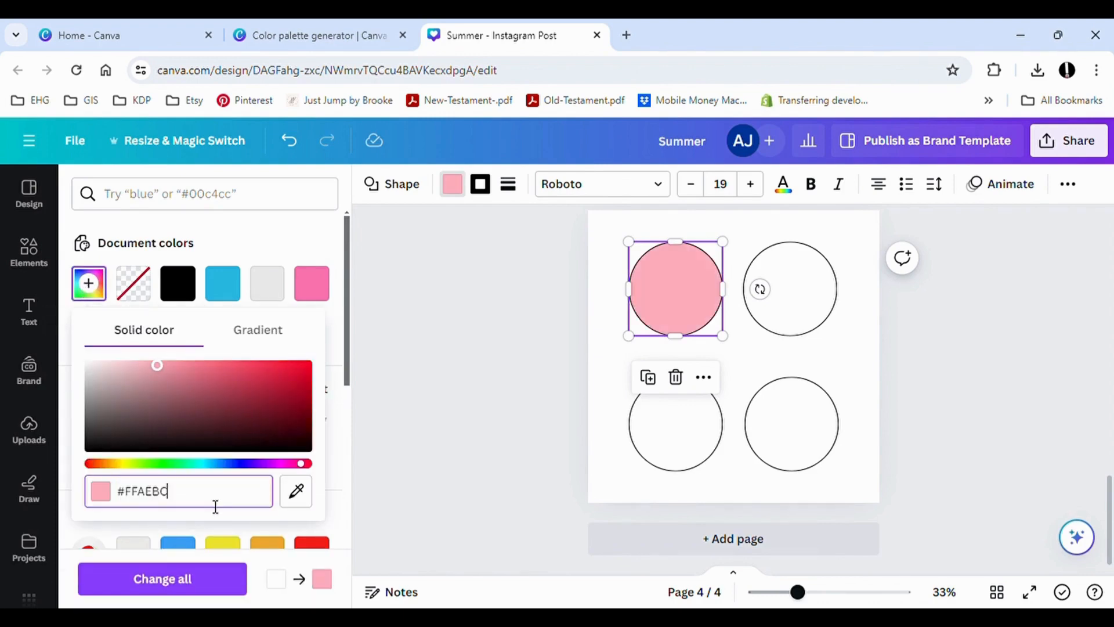
pyautogui.click(448, 477)
# - Return to the color palette generator and try several demo images to view their generated palettes
pyautogui.hotkey('ctrl', 'shift', 'Tab')
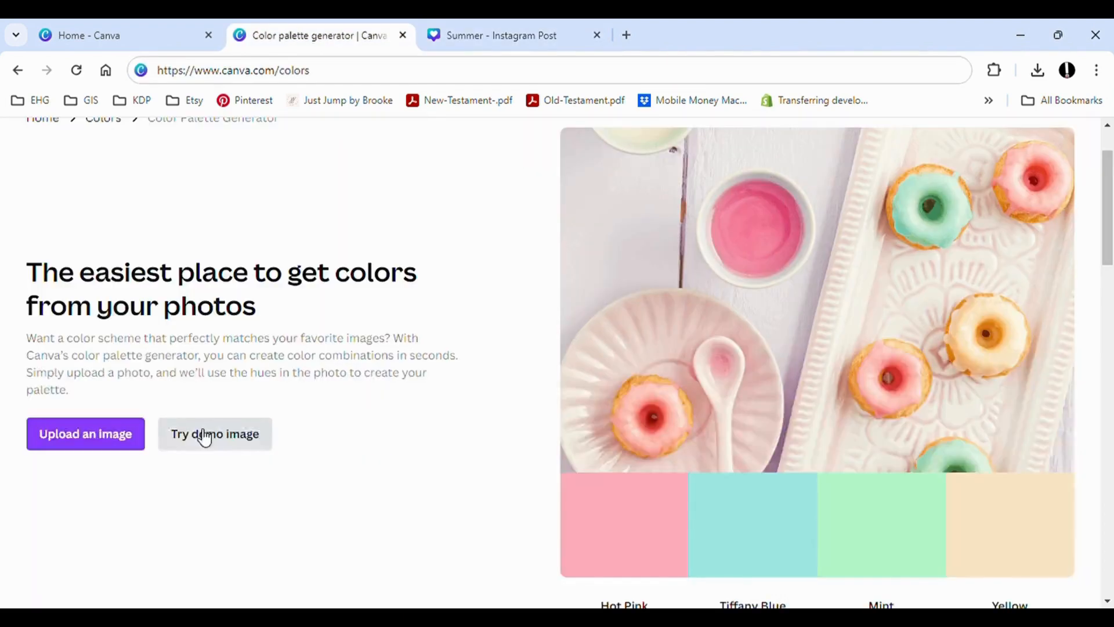
pyautogui.click(204, 437)
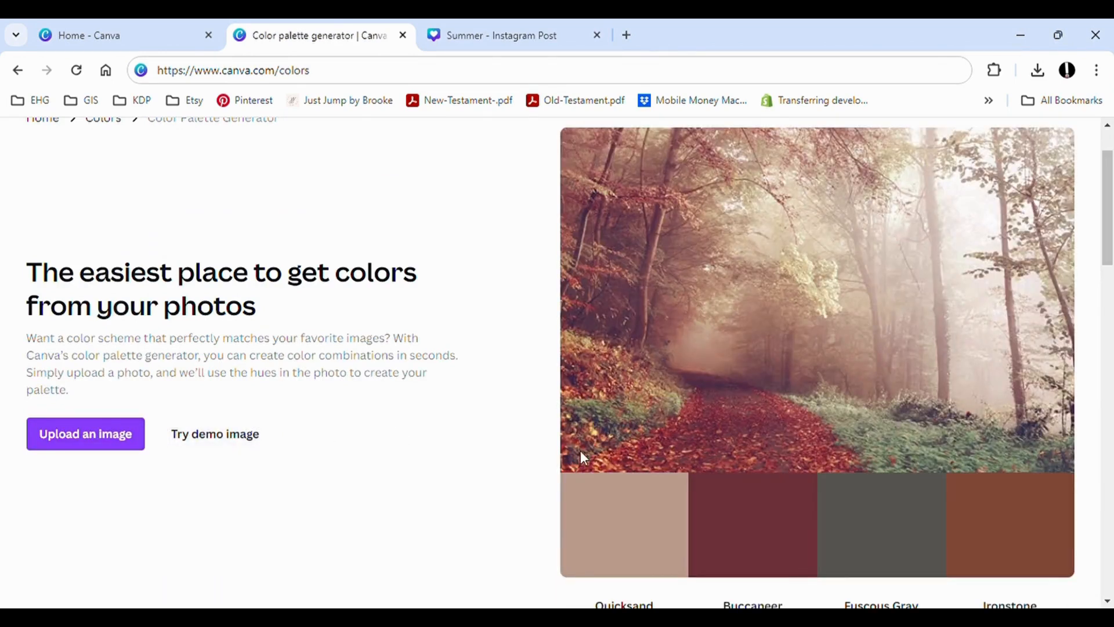
pyautogui.click(205, 447)
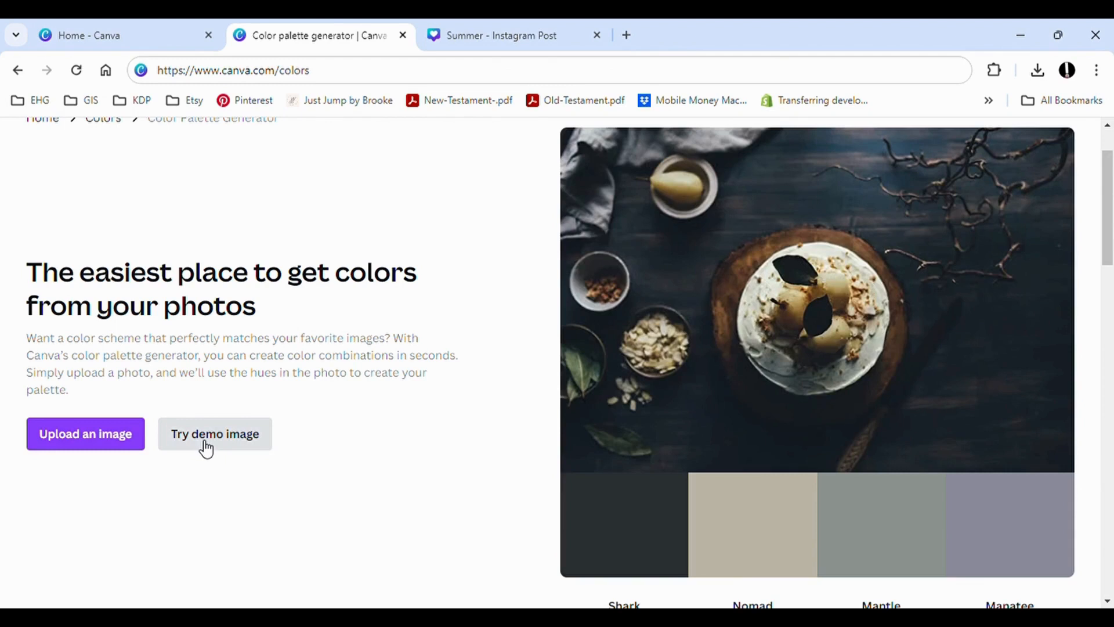
pyautogui.click(206, 448)
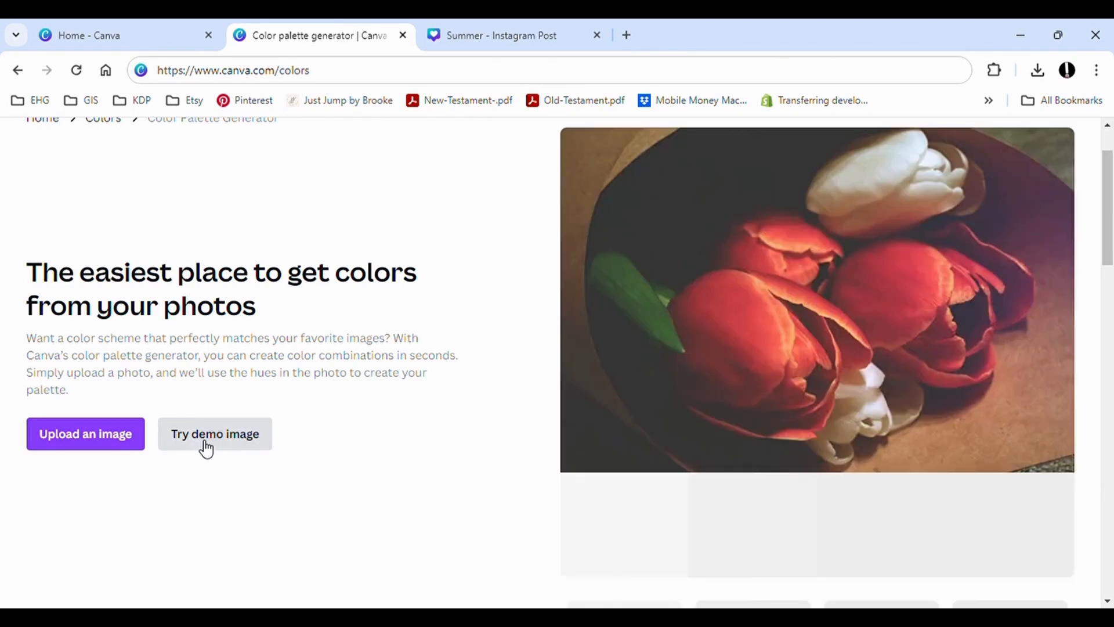
# - Generate a palette from an uploaded beach ball photo and fill the Summer design's upper-right circle with its Dodger Blue
pyautogui.click(93, 444)
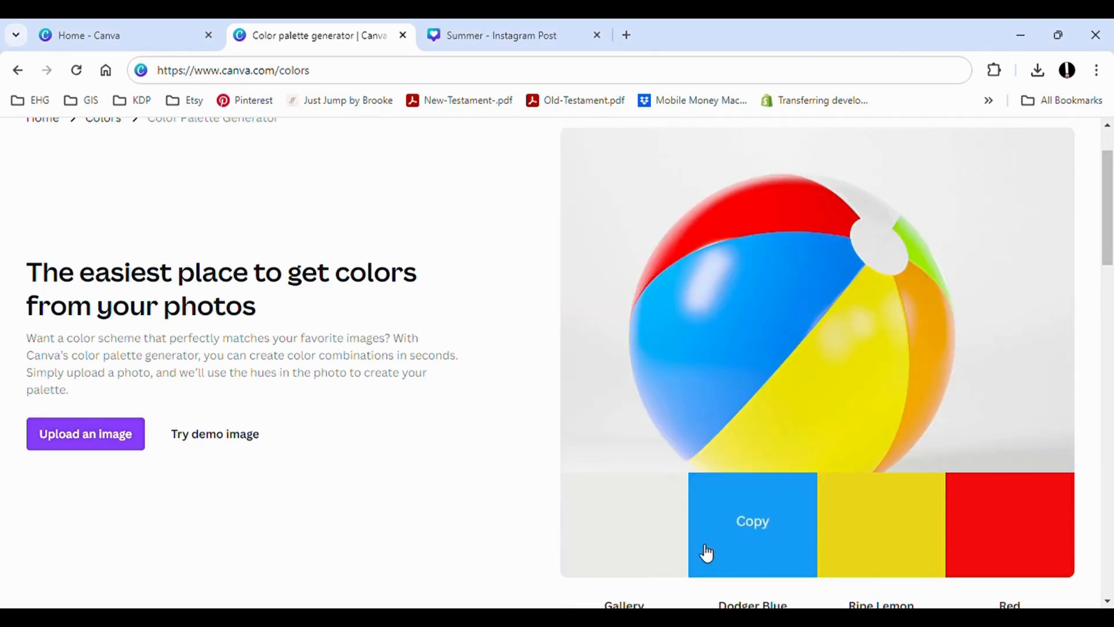
pyautogui.click(747, 515)
pyautogui.click(513, 36)
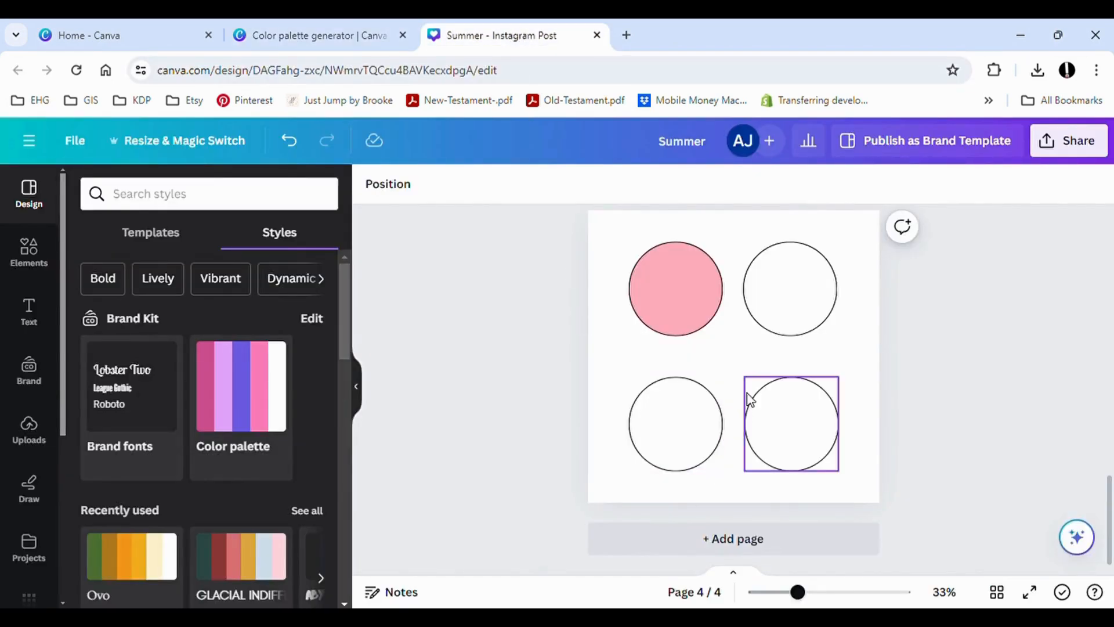
pyautogui.click(763, 335)
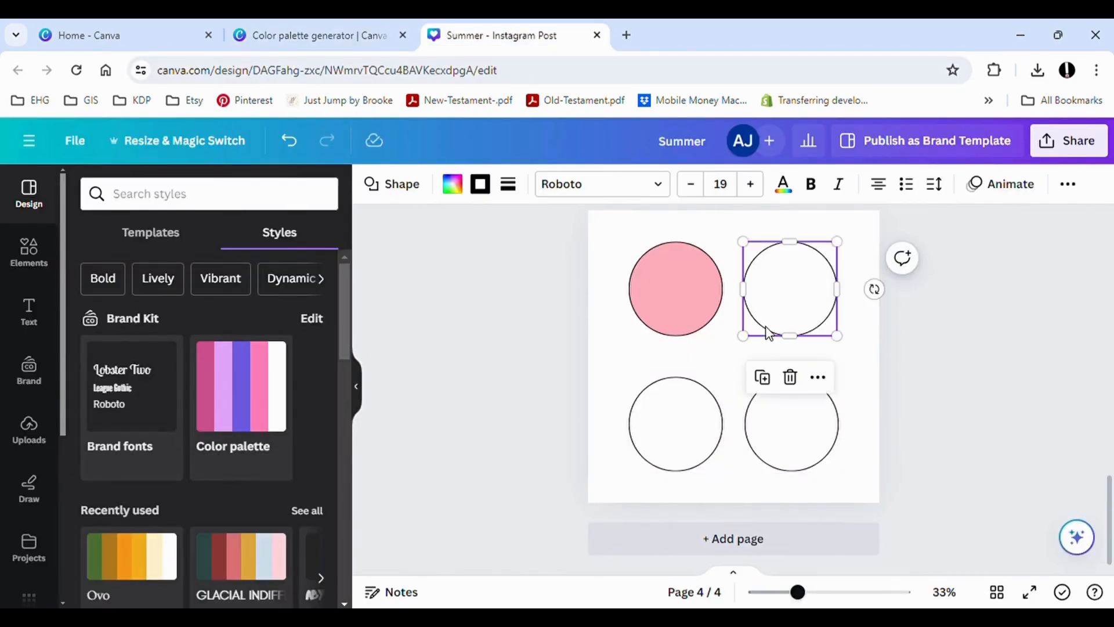
pyautogui.click(452, 184)
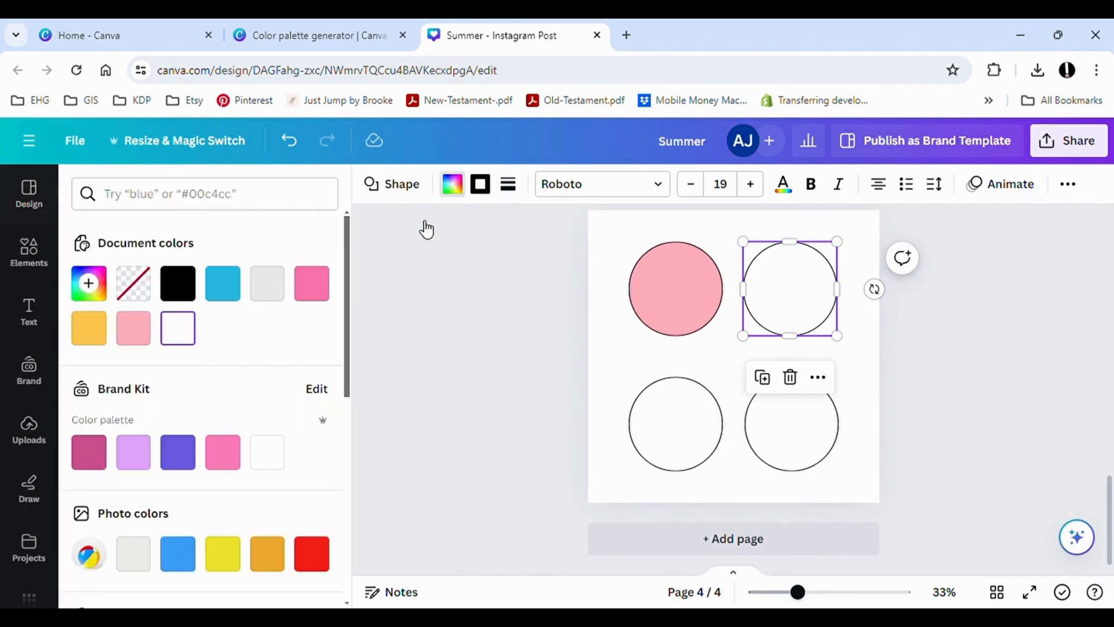
pyautogui.click(88, 283)
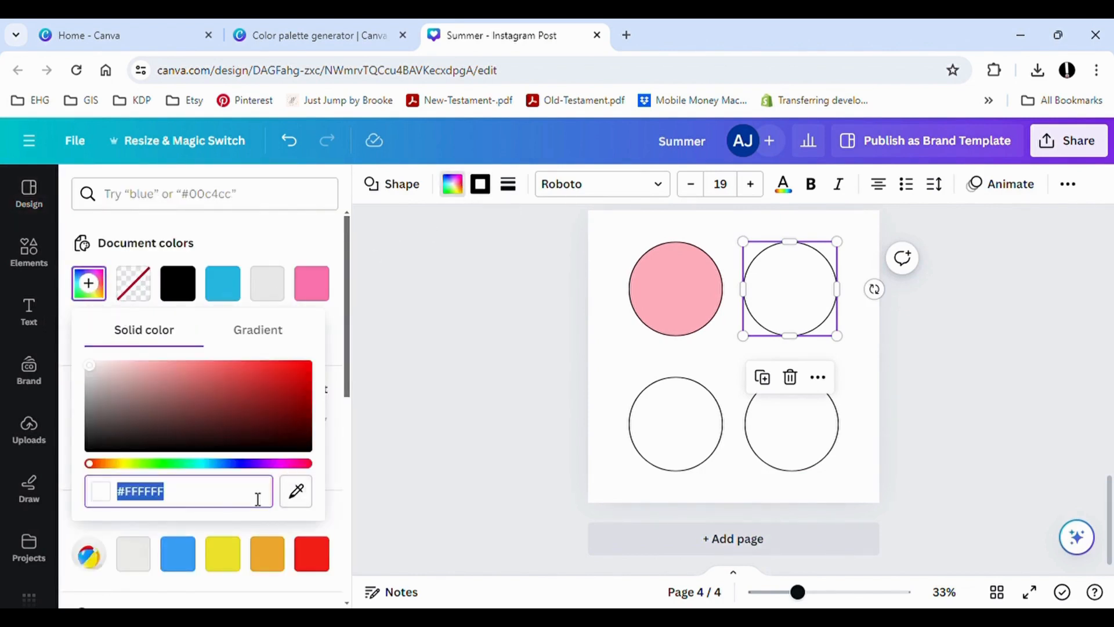
pyautogui.write('#178DF6')
pyautogui.press('Escape')
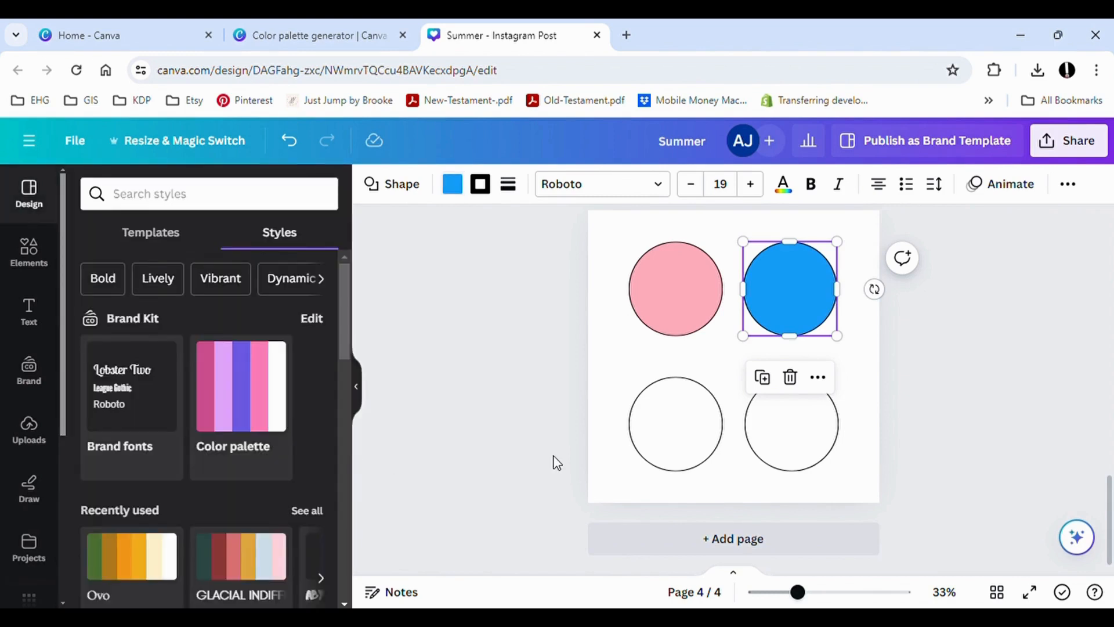
# - Browse the ready-made color combinations on the color palette generator page
pyautogui.click(553, 463)
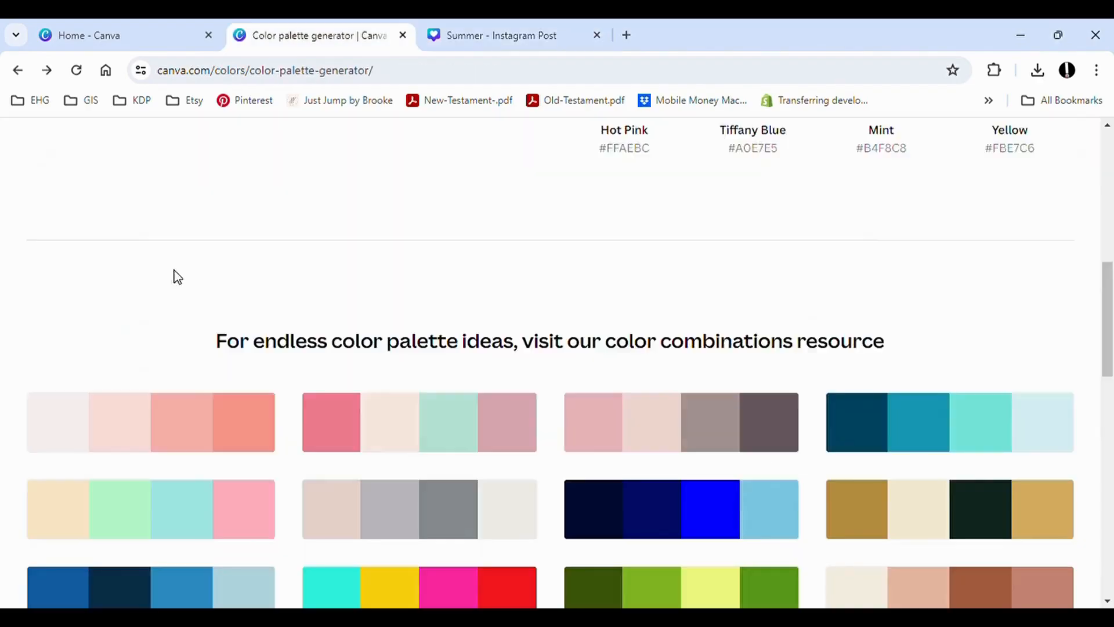
pyautogui.scroll(-5, 174, 273)
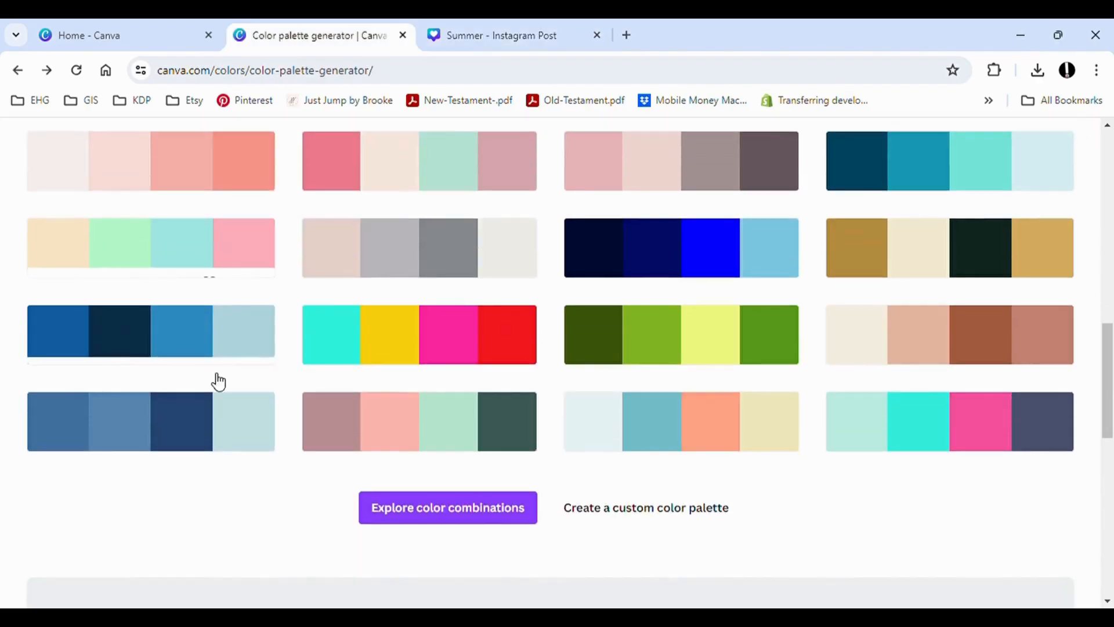
pyautogui.scroll(1, 251, 408)
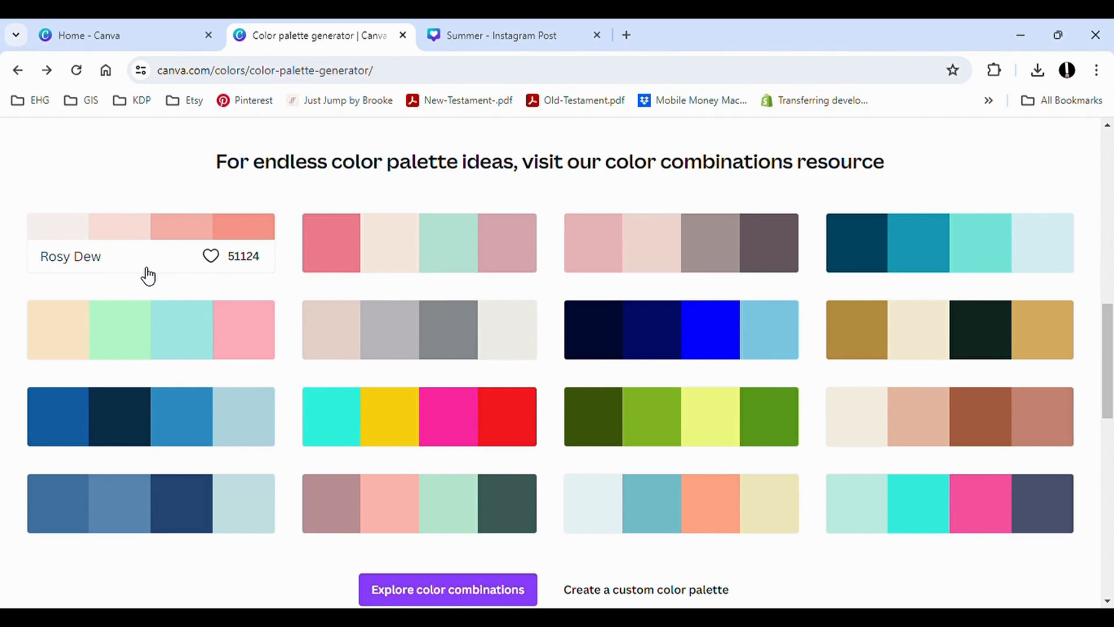
pyautogui.scroll(1, 350, 273)
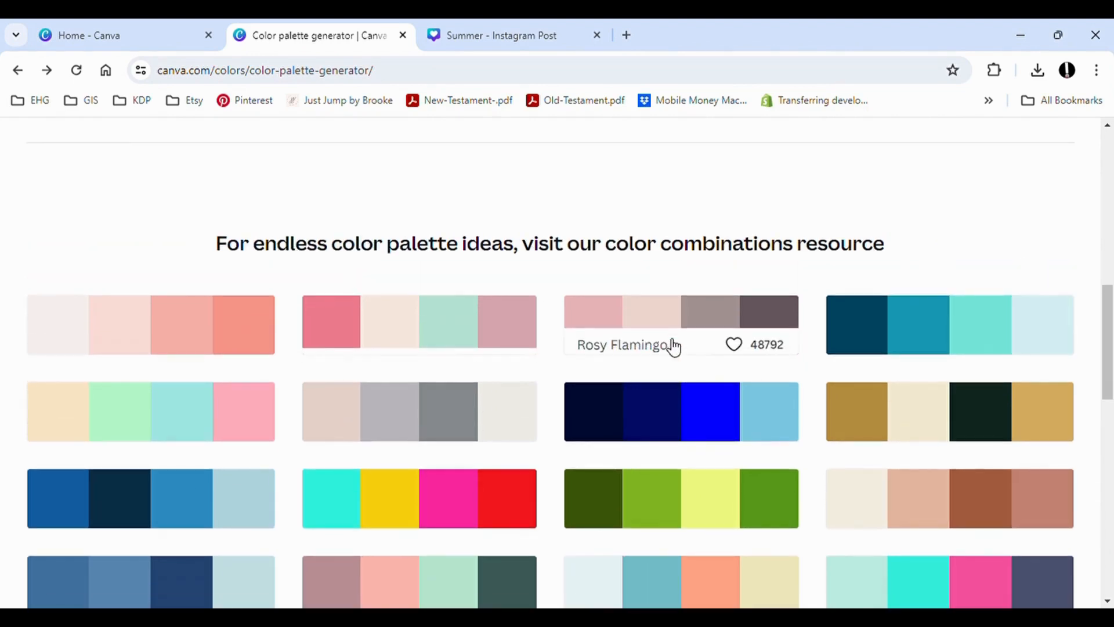
pyautogui.scroll(-3, 673, 347)
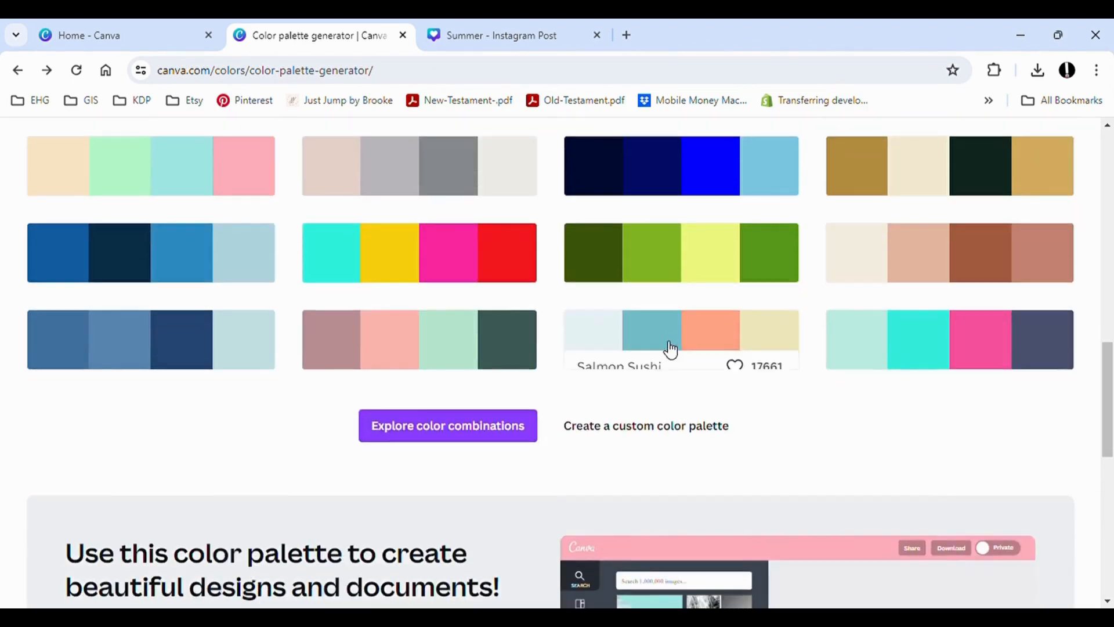
# - Start a custom color palette with the color wheel and pick the blue #3938c7 for a Complementary combination
pyautogui.click(634, 445)
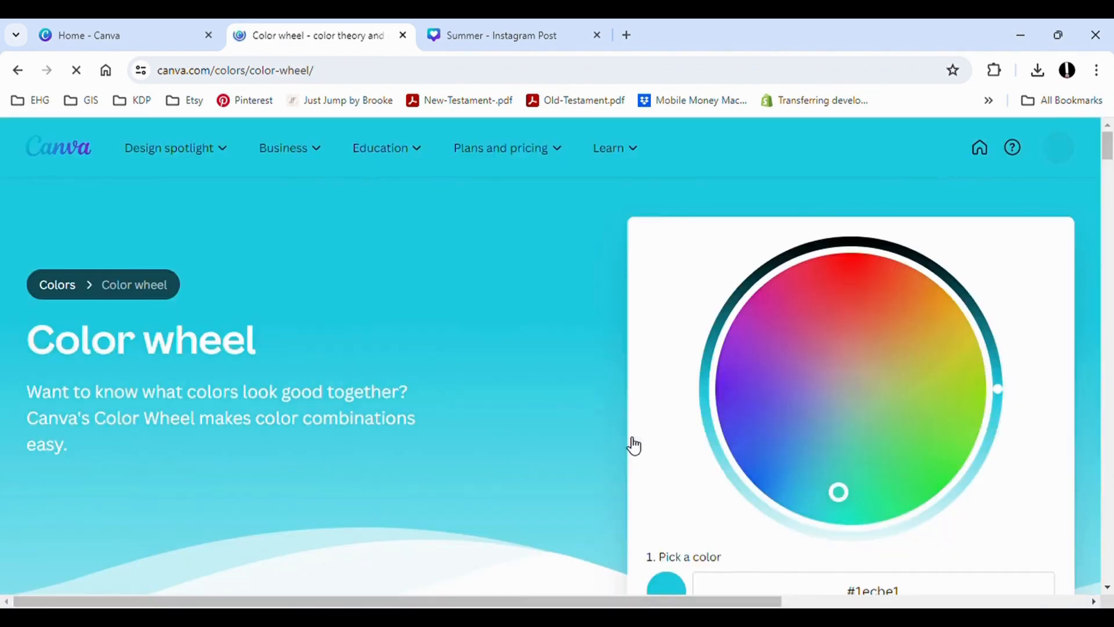
pyautogui.scroll(-2, 300, 557)
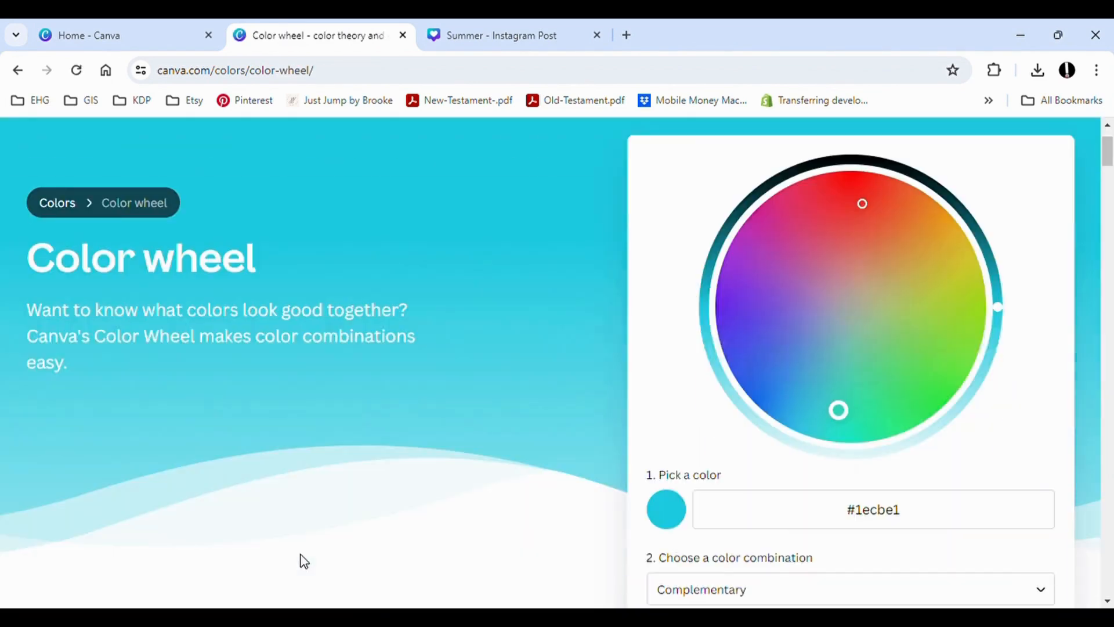
pyautogui.moveTo(840, 410); pyautogui.dragTo(785, 344)
pyautogui.scroll(-2, 597, 522)
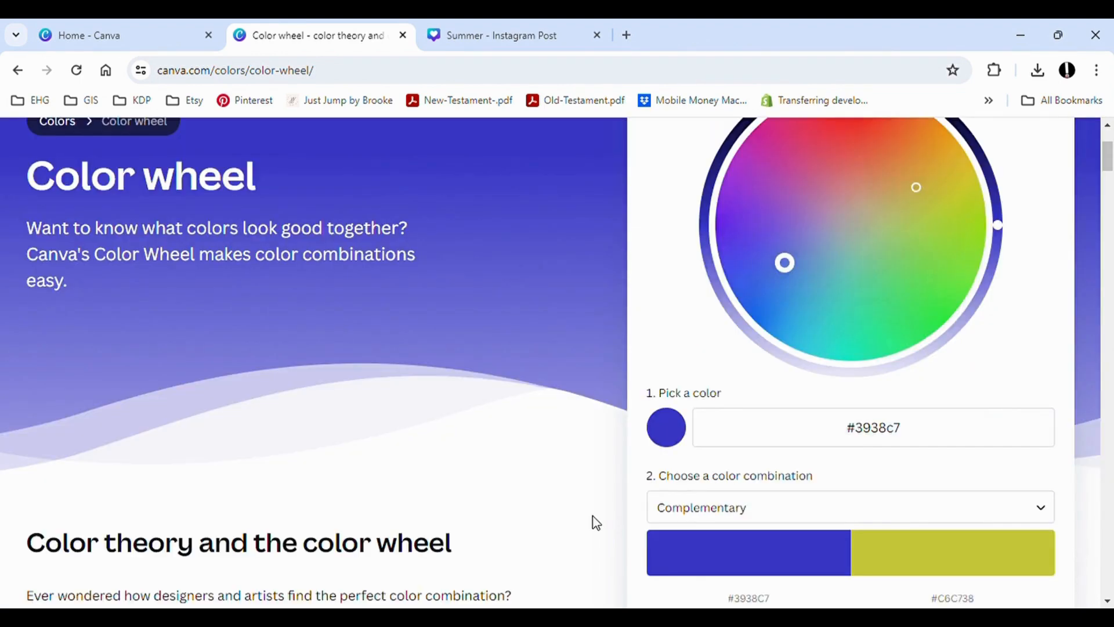
pyautogui.scroll(1, 540, 460)
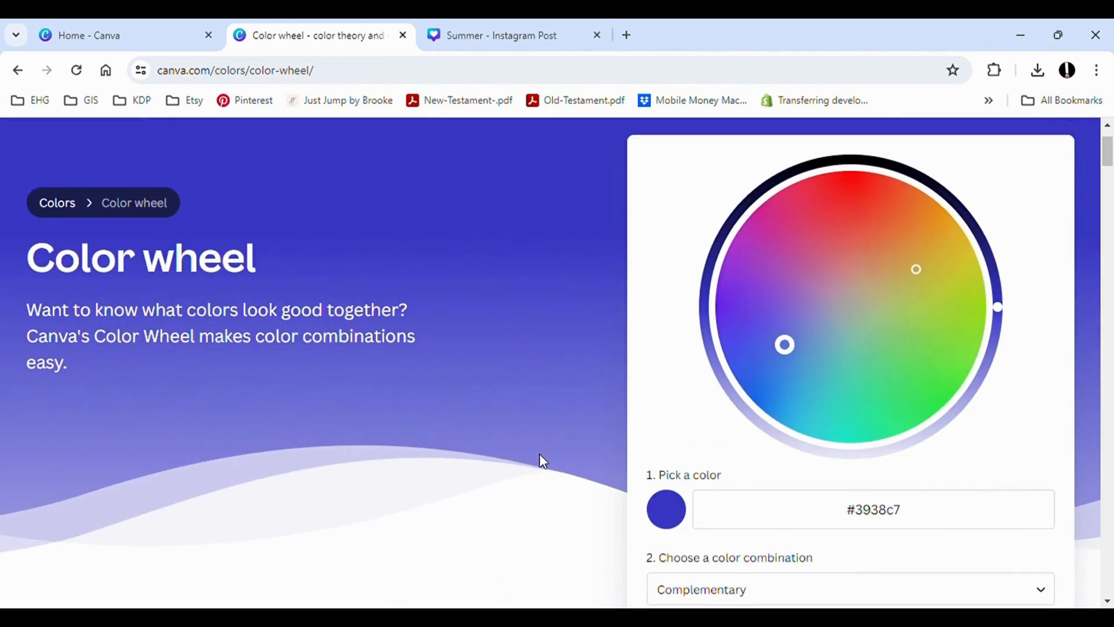
pyautogui.scroll(-1, 540, 460)
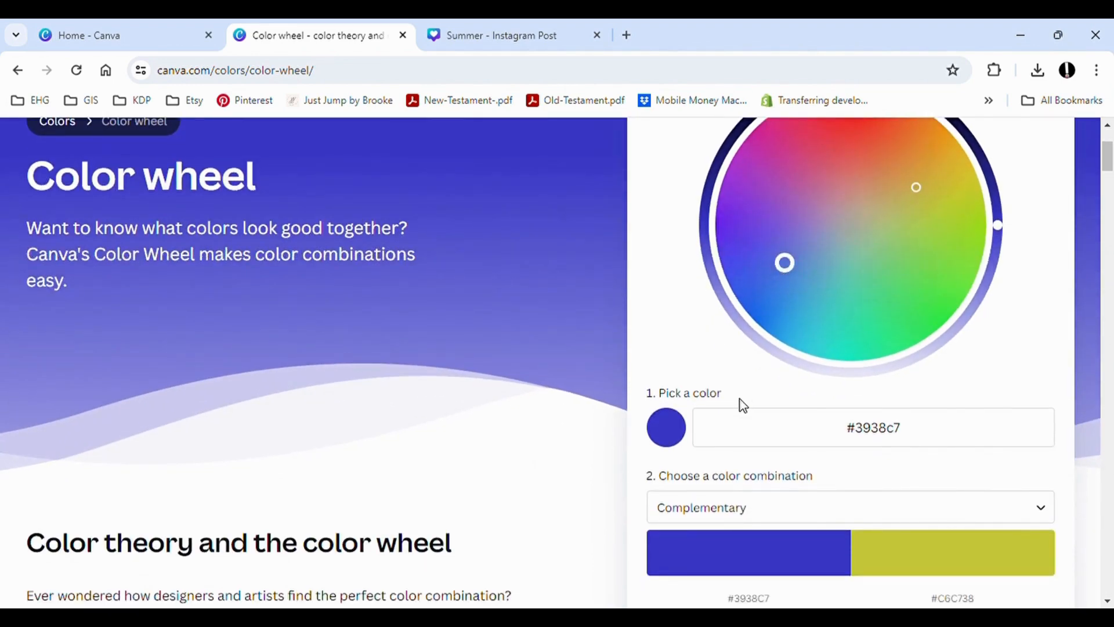
# - Pick #7e4eb1 on the color wheel, choose the Monochromatic combination, and move the base color to #a88557
pyautogui.moveTo(791, 261); pyautogui.dragTo(853, 267)
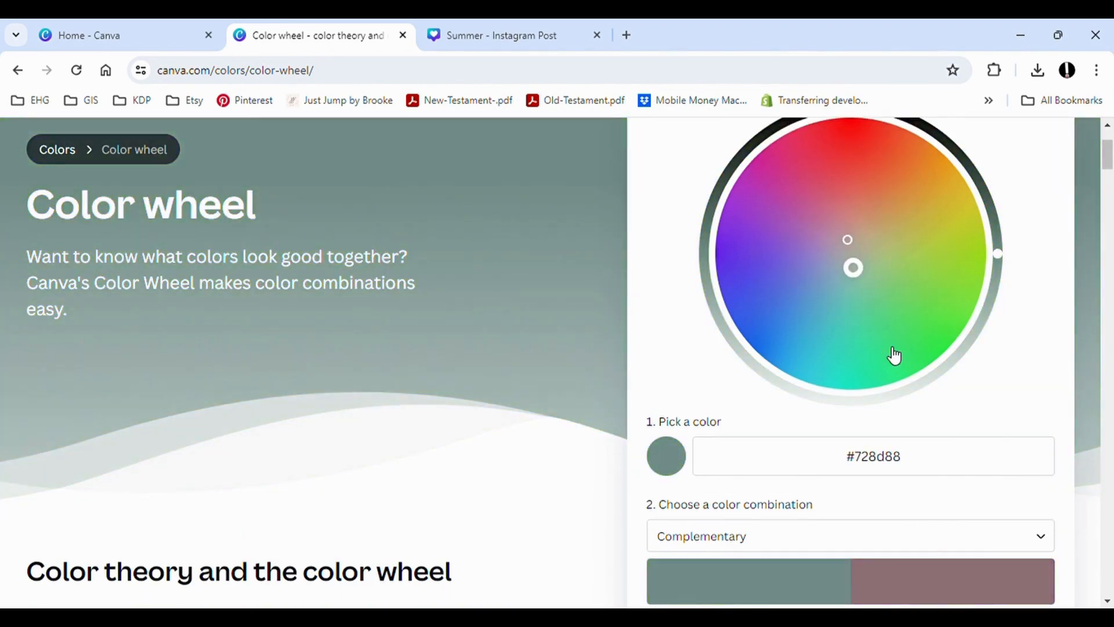
pyautogui.scroll(-1, 866, 348)
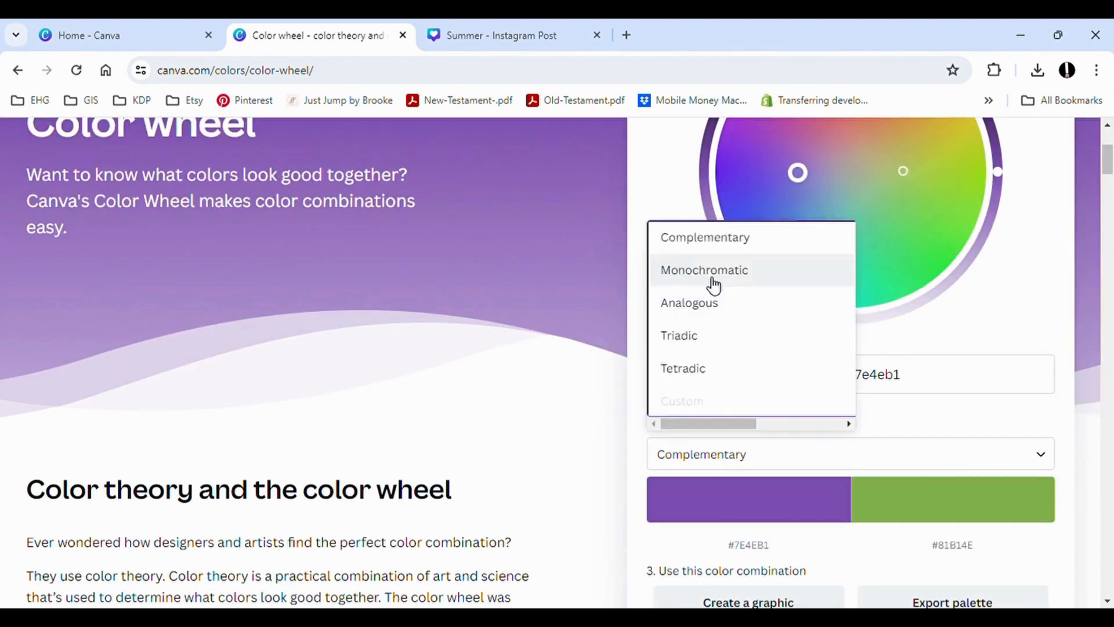
pyautogui.click(715, 285)
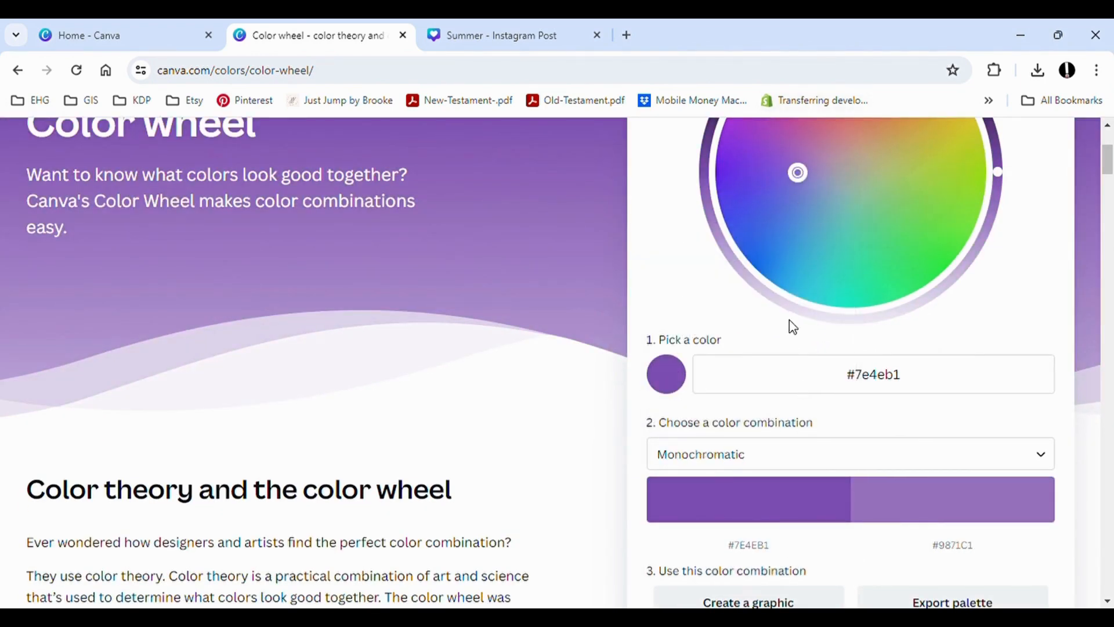
pyautogui.scroll(1, 801, 212)
pyautogui.moveTo(801, 212); pyautogui.dragTo(881, 231)
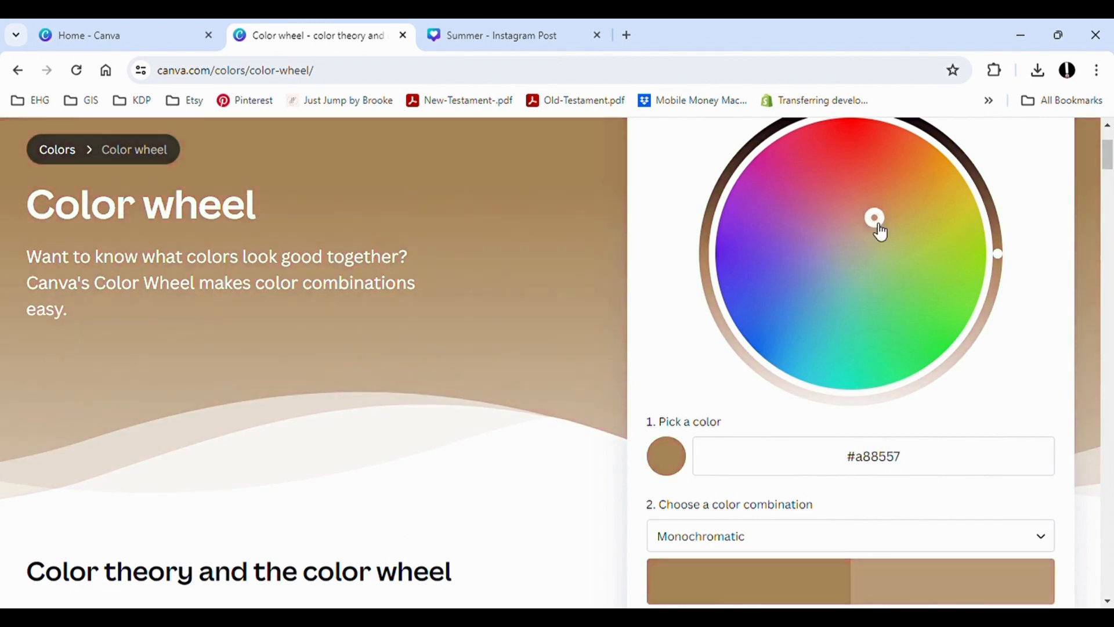
# - Show the available color combination types and read the page's explanations of the Monochromatic and Analogous schemes
pyautogui.scroll(-1, 753, 408)
pyautogui.click(754, 453)
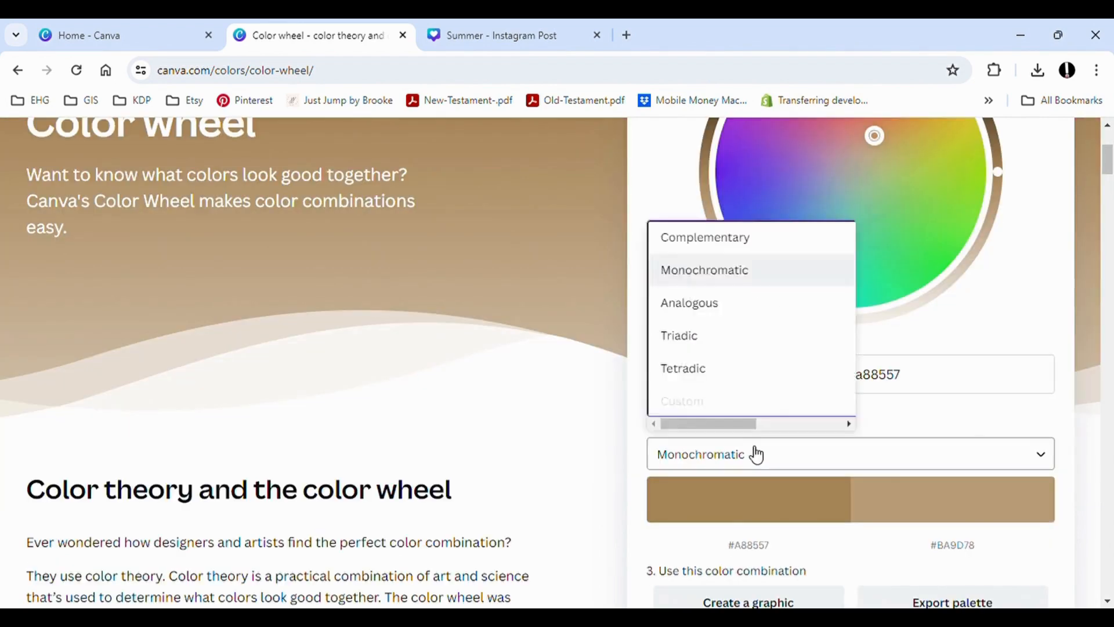
pyautogui.scroll(-20, 443, 520)
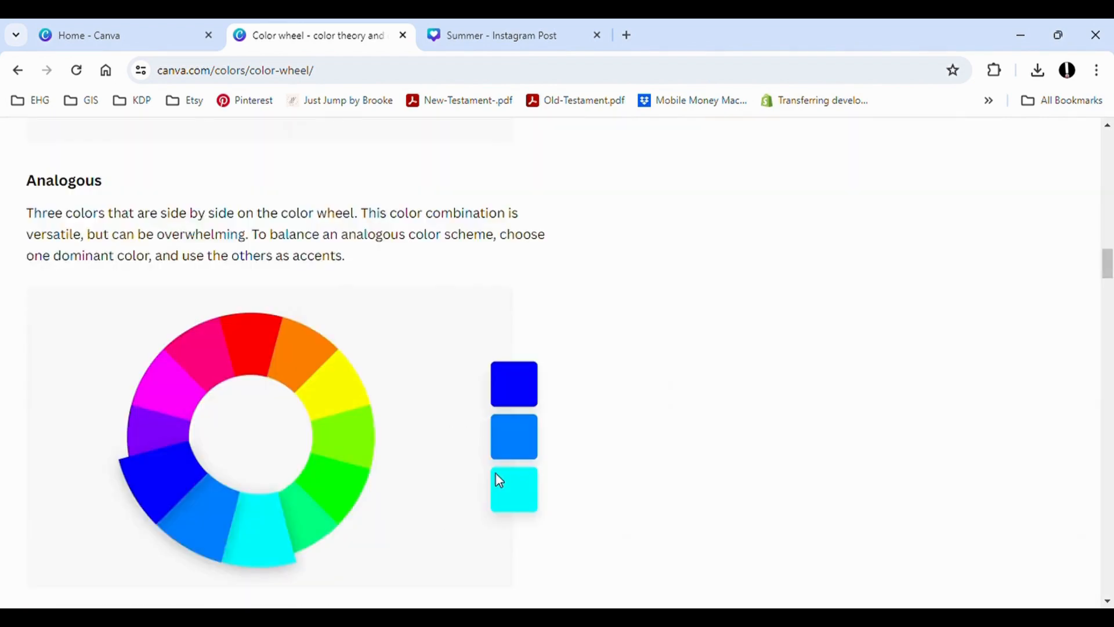
pyautogui.moveTo(495, 473); pyautogui.dragTo(506, 503)
pyautogui.scroll(20, 581, 465)
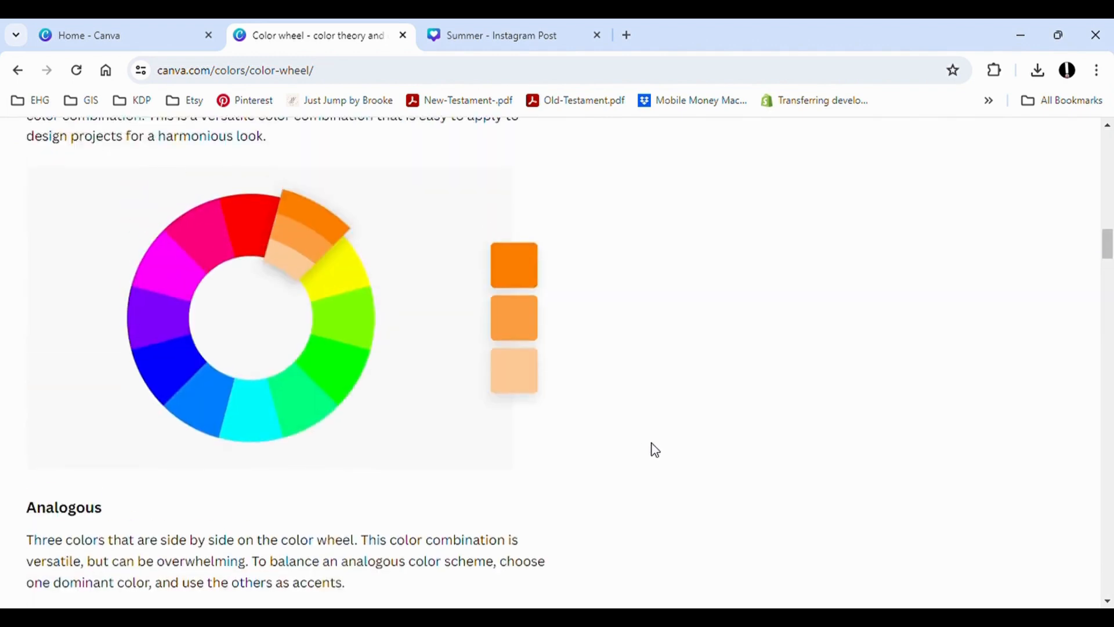
# - Try a Triadic combination based on #4b24db and a Tetradic combination based on #652dd2
pyautogui.moveTo(936, 296); pyautogui.dragTo(754, 239)
pyautogui.scroll(-1, 809, 338)
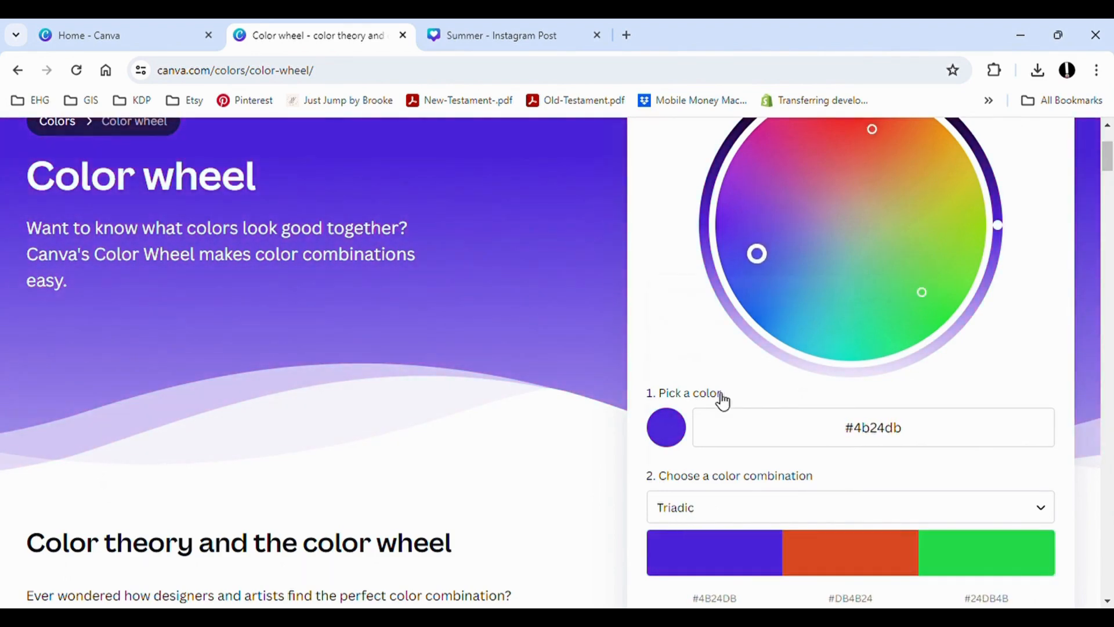
pyautogui.scroll(1, 762, 282)
pyautogui.moveTo(759, 281); pyautogui.dragTo(801, 241)
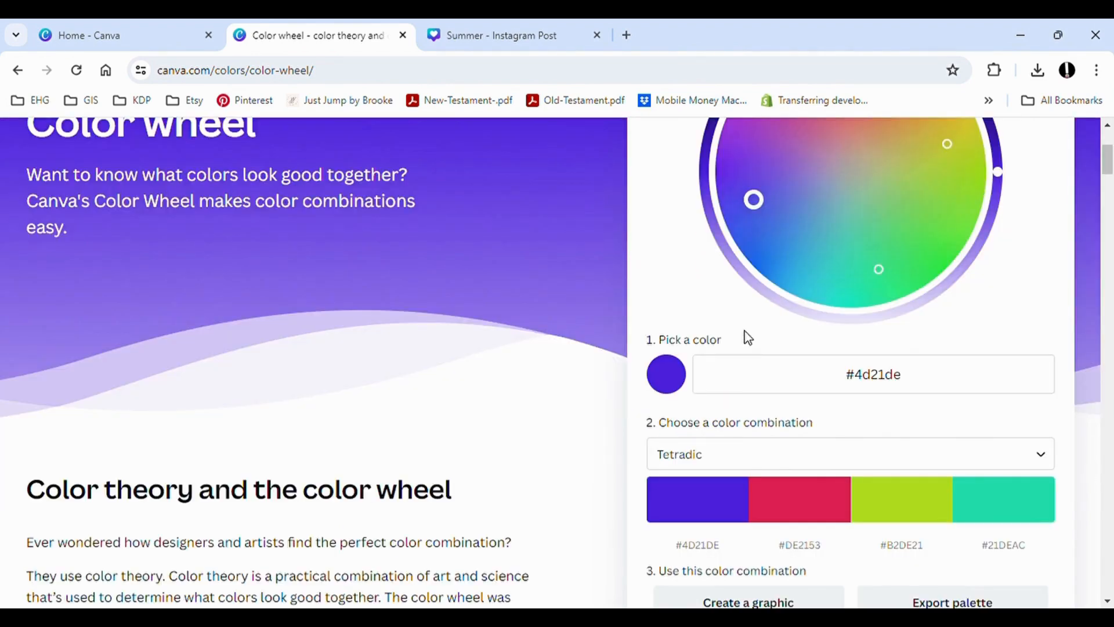
pyautogui.scroll(2, 781, 231)
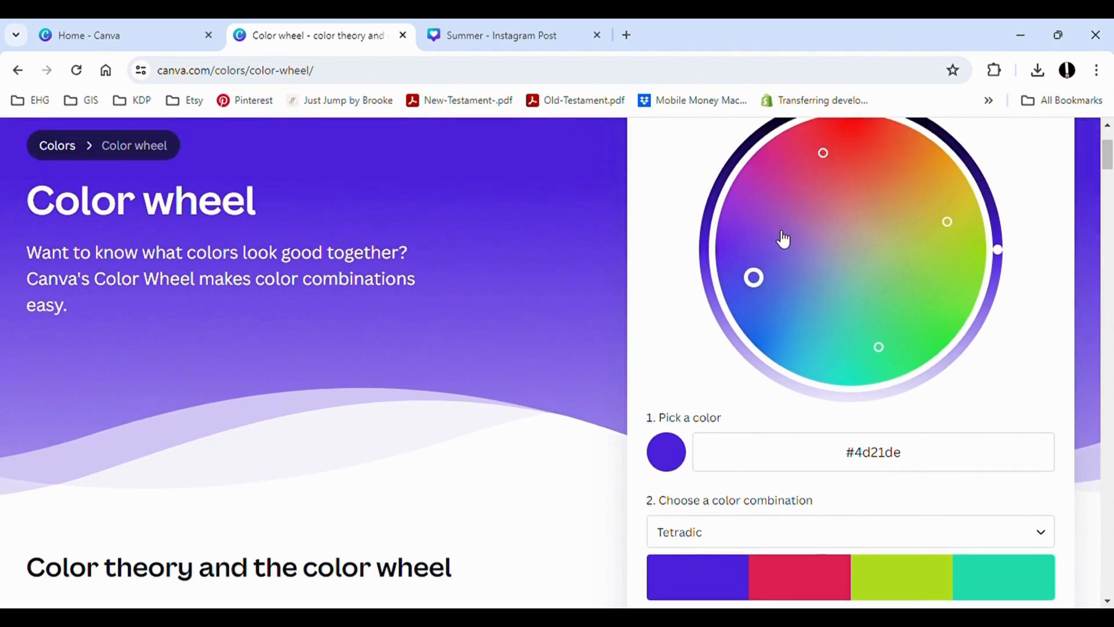
pyautogui.moveTo(784, 241); pyautogui.dragTo(771, 266)
pyautogui.click(709, 554)
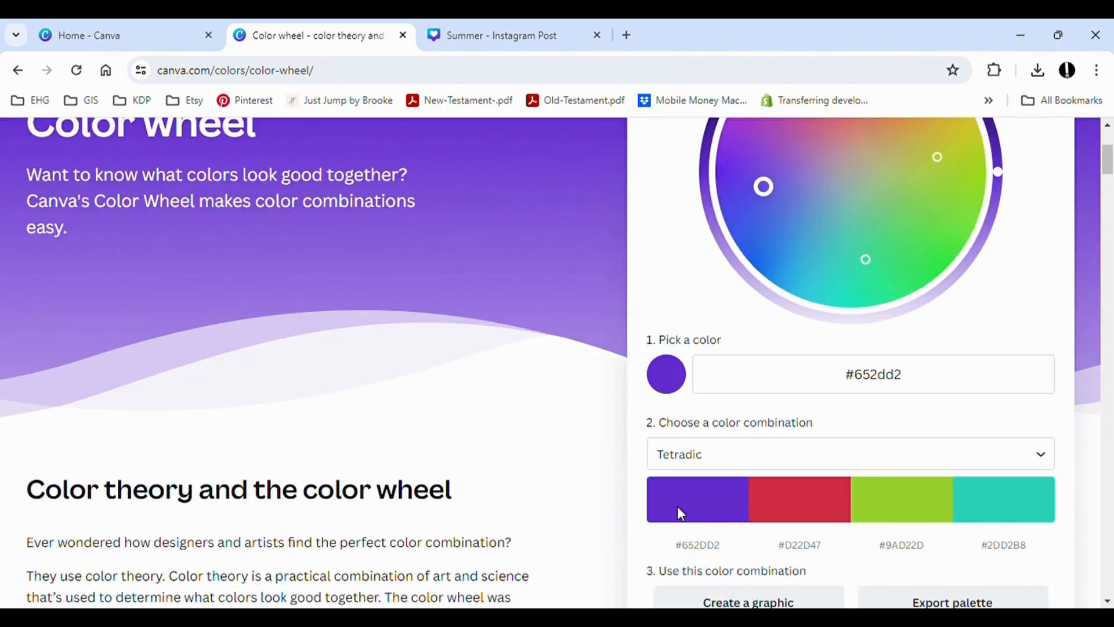
# - Adjust the hue, saturation and luminance of the Tetradic combination's purple swatch to make it #31b891
pyautogui.click(704, 511)
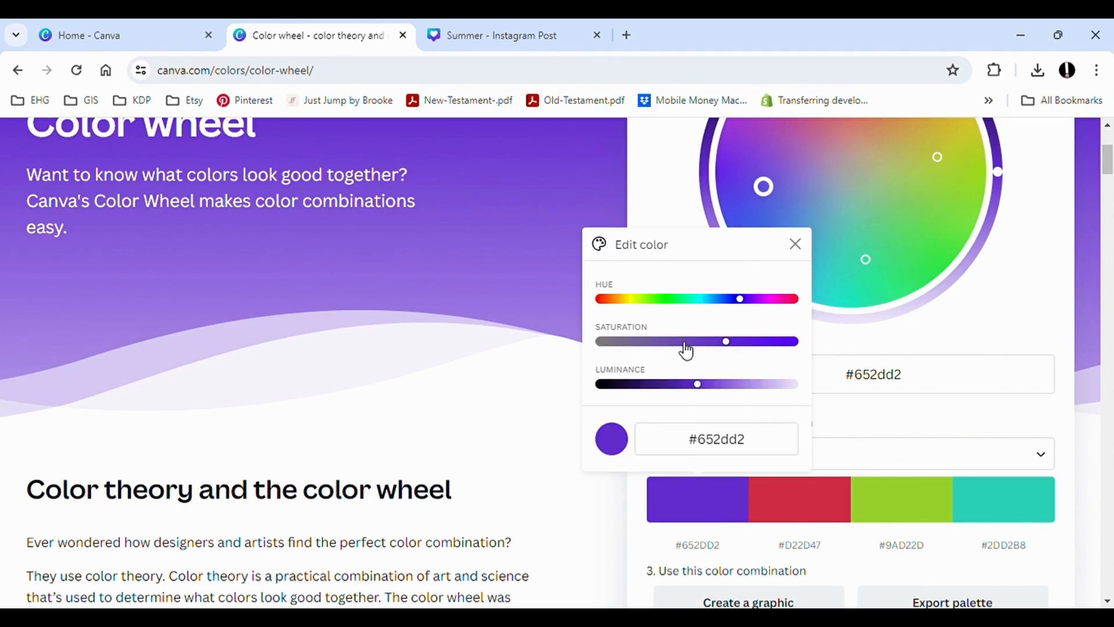
pyautogui.click(712, 299)
pyautogui.moveTo(719, 305); pyautogui.dragTo(688, 302)
pyautogui.moveTo(736, 344); pyautogui.dragTo(713, 344)
pyautogui.moveTo(697, 384)
pyautogui.mouseDown()
pyautogui.moveTo(741, 386)
pyautogui.moveTo(689, 385)
pyautogui.mouseUp()
pyautogui.click(499, 369)
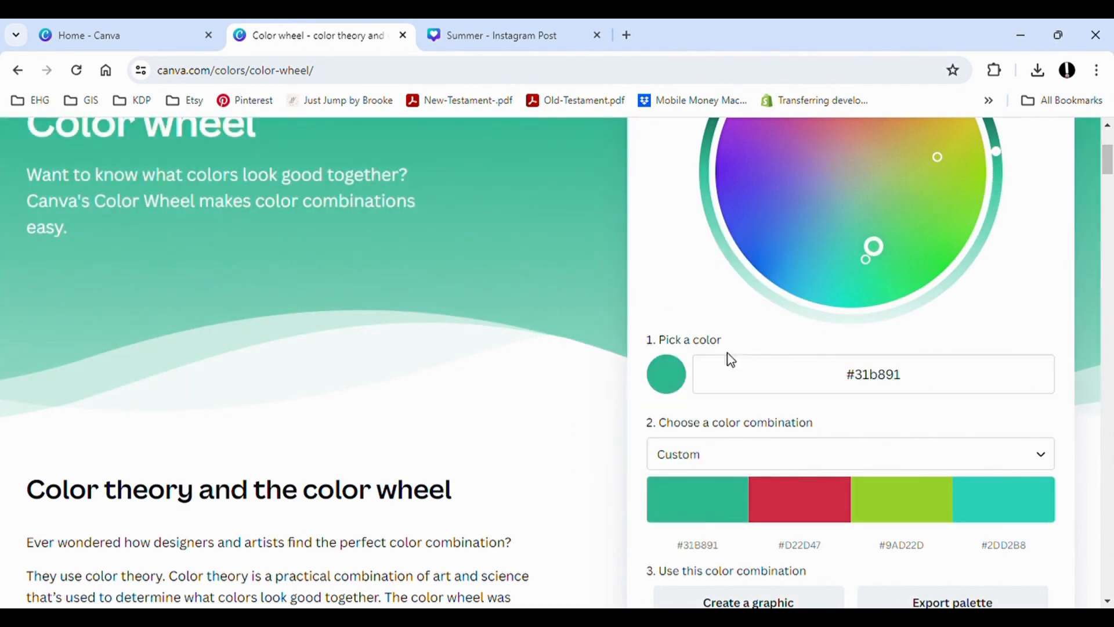
# - Set up a Complementary combination based on #1ecbe1 and export the palette as a PDF
pyautogui.scroll(2, 728, 361)
pyautogui.scroll(-3, 711, 364)
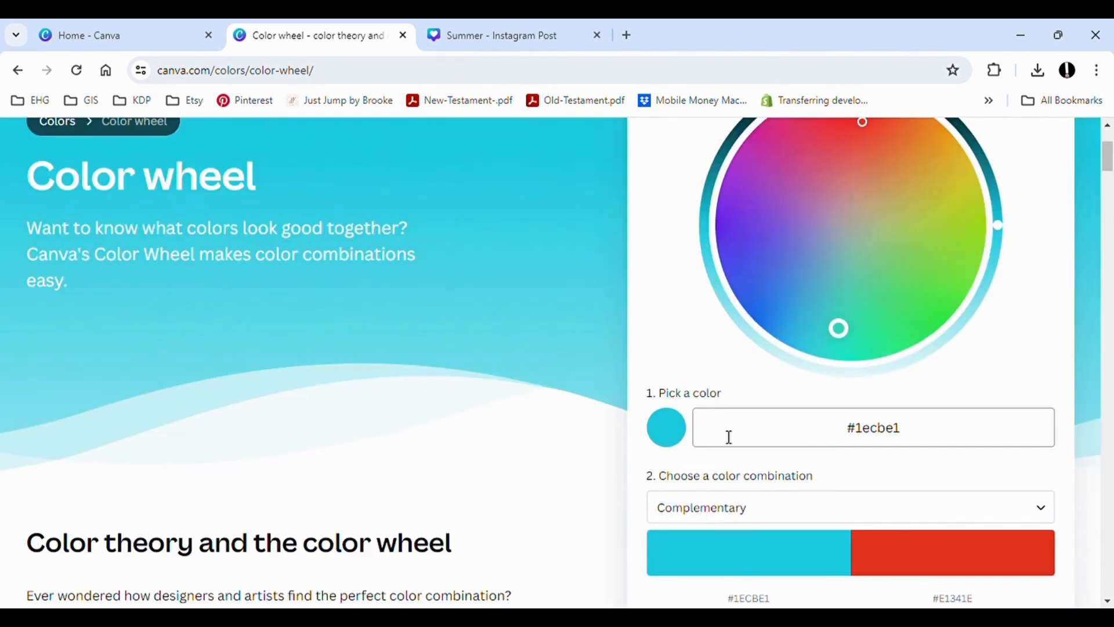
pyautogui.scroll(-3, 900, 522)
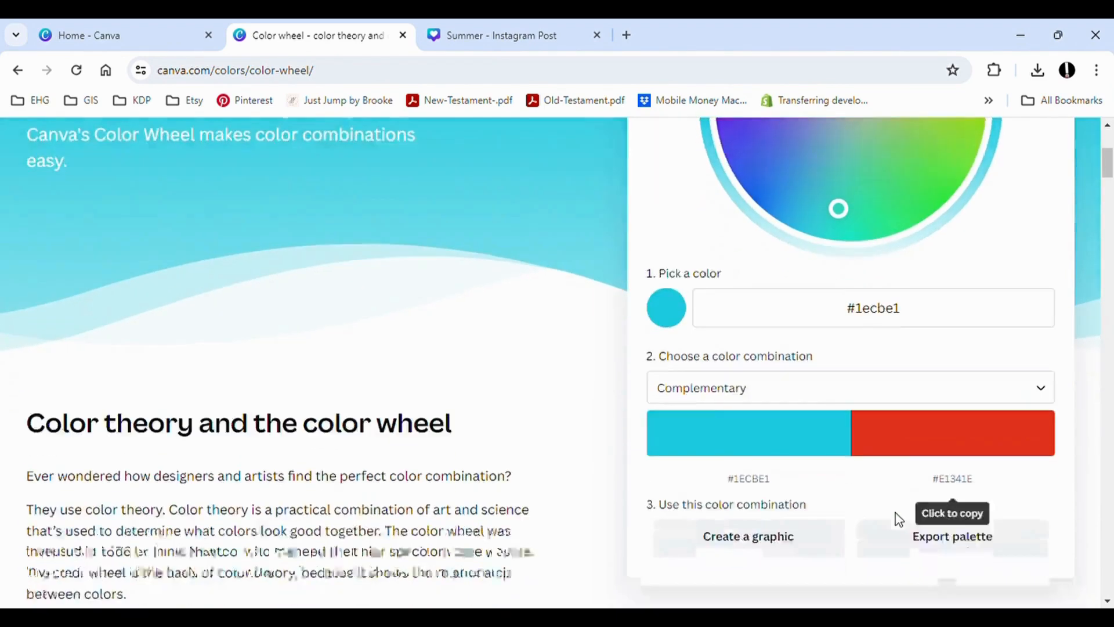
pyautogui.click(939, 498)
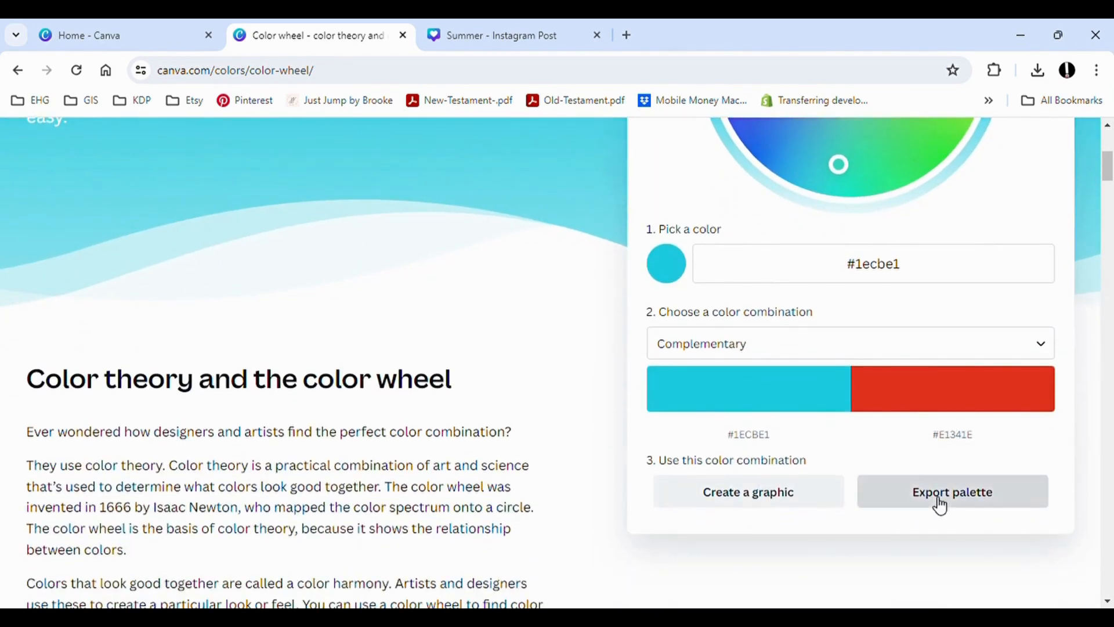
pyautogui.scroll(5, 894, 486)
pyautogui.scroll(1, 897, 492)
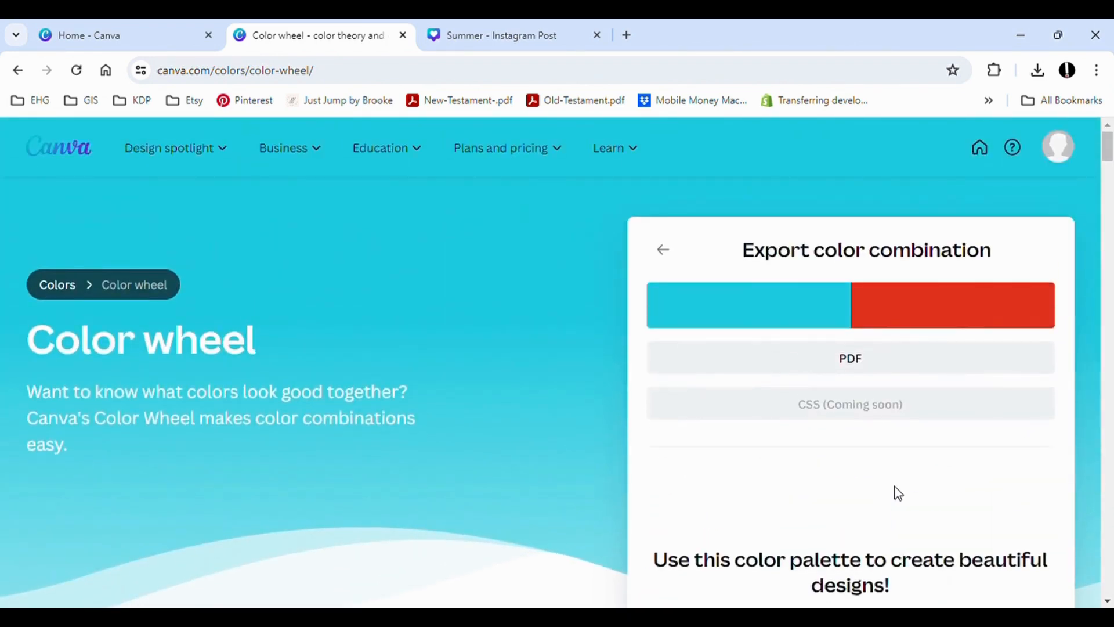
pyautogui.click(852, 370)
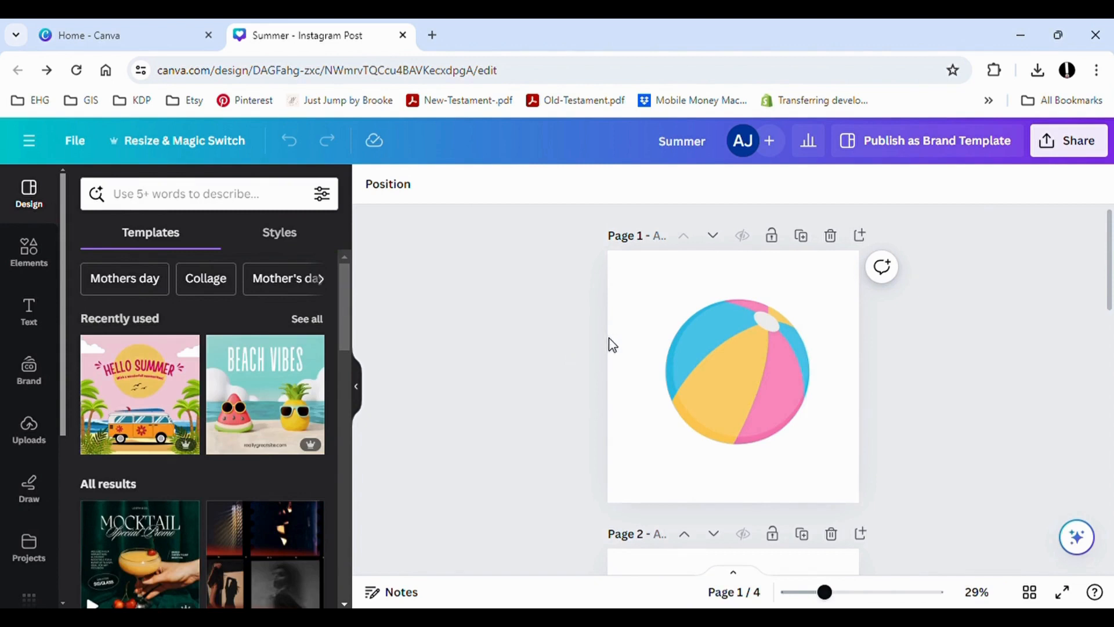
# - Show all ready-made color palettes among the Summer design's styles and browse through them
pyautogui.scroll(-1, 610, 341)
pyautogui.scroll(1, 609, 342)
pyautogui.click(279, 233)
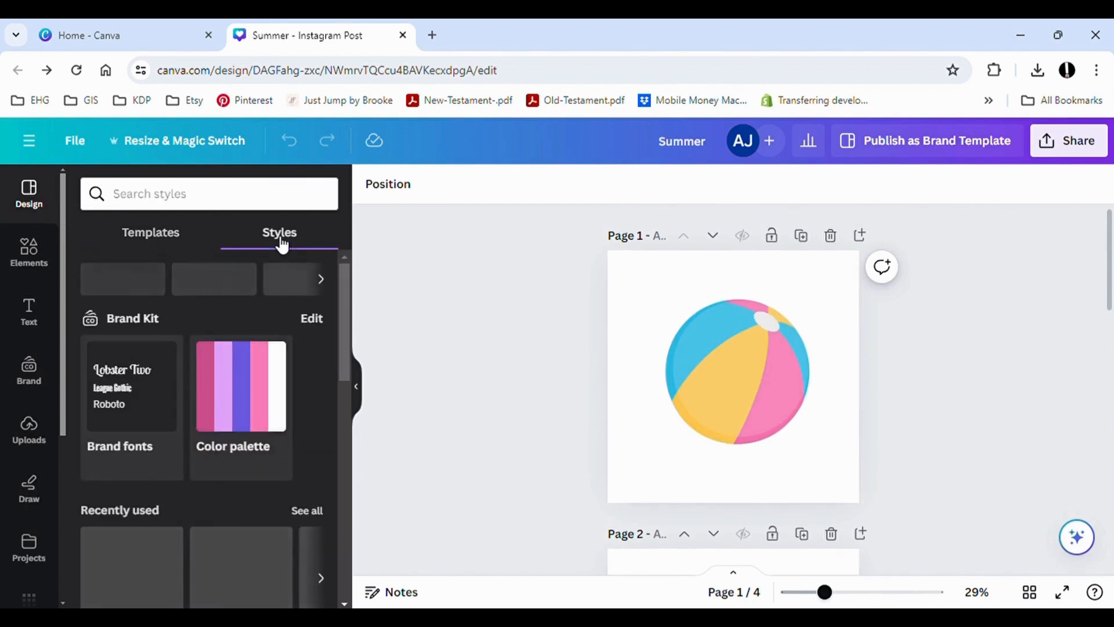
pyautogui.scroll(-2, 266, 284)
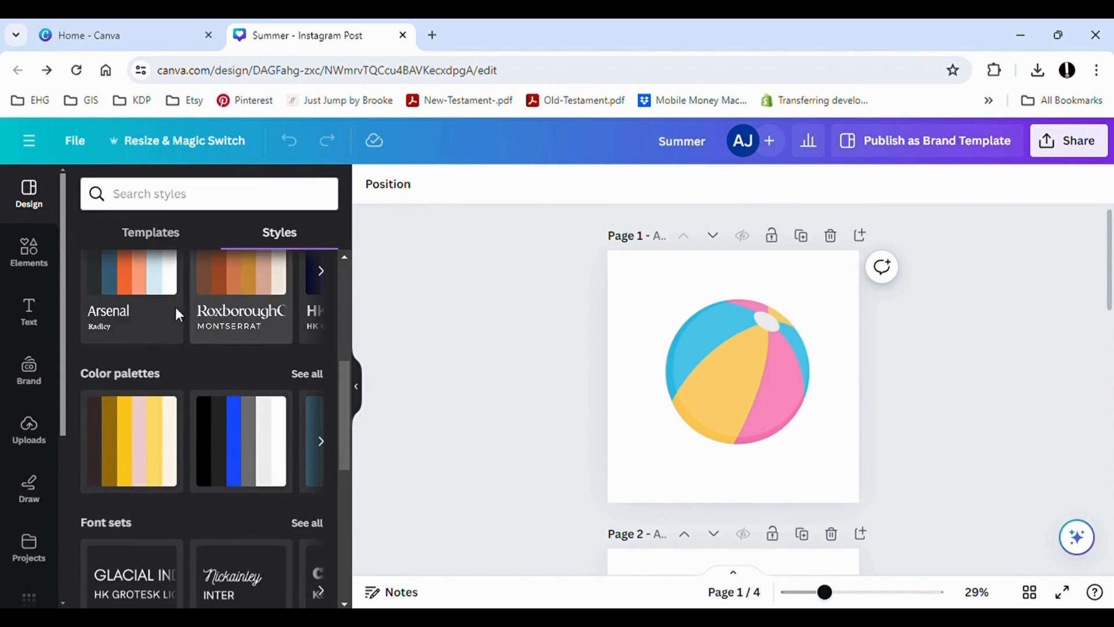
pyautogui.click(304, 375)
pyautogui.scroll(-5, 141, 427)
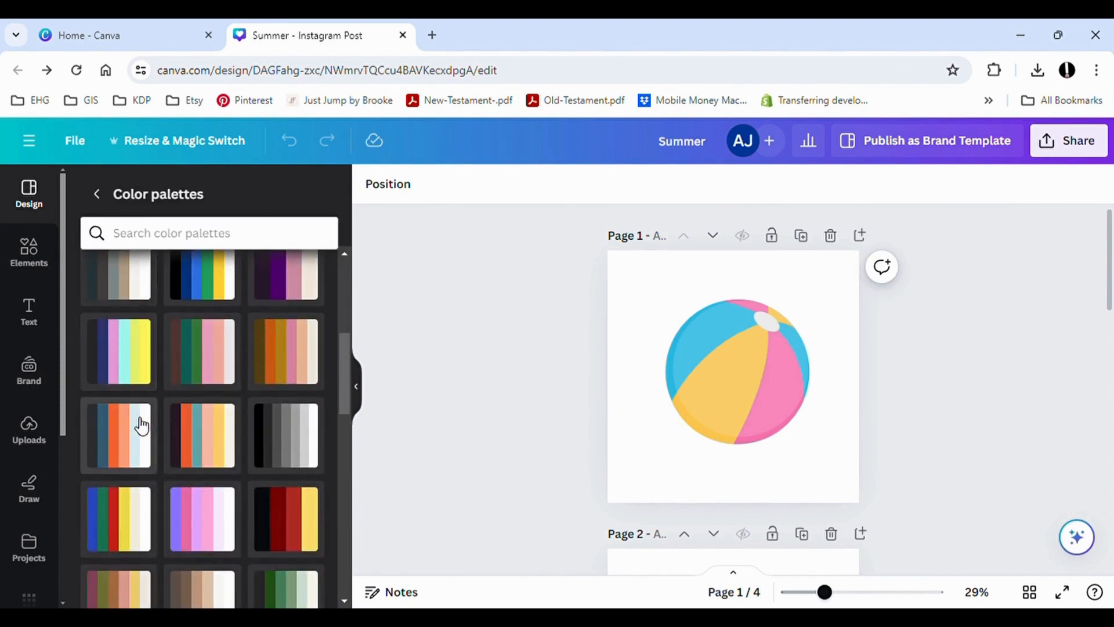
pyautogui.scroll(1, 140, 428)
pyautogui.scroll(-1, 141, 428)
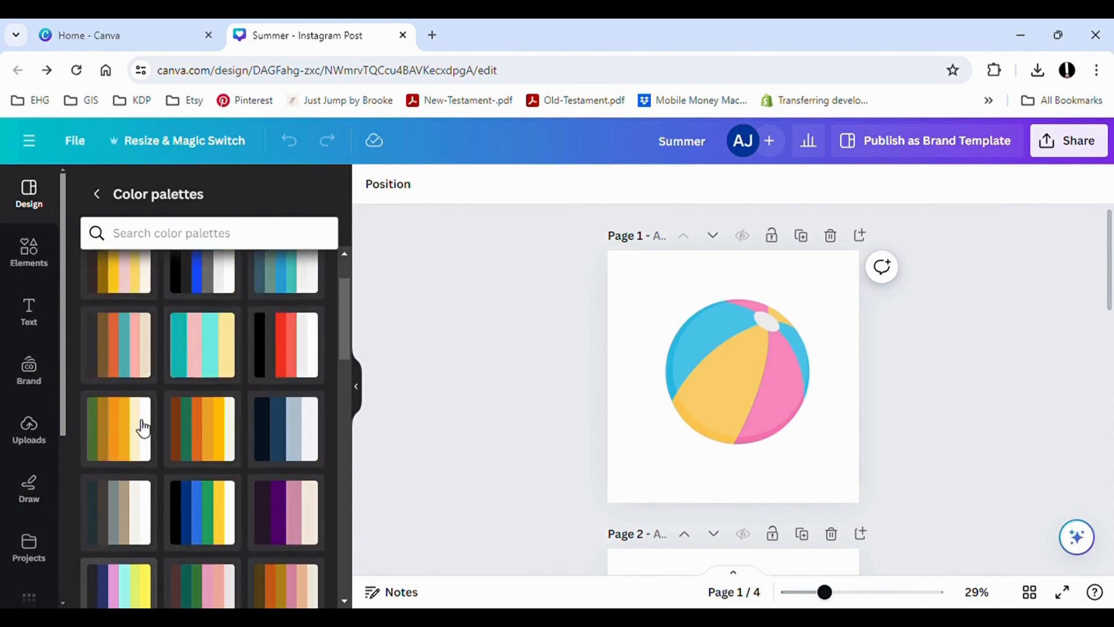
# - Shift the beach ball slightly on page 1 and try adding the painter boy graphic from the recently used elements
pyautogui.click(29, 251)
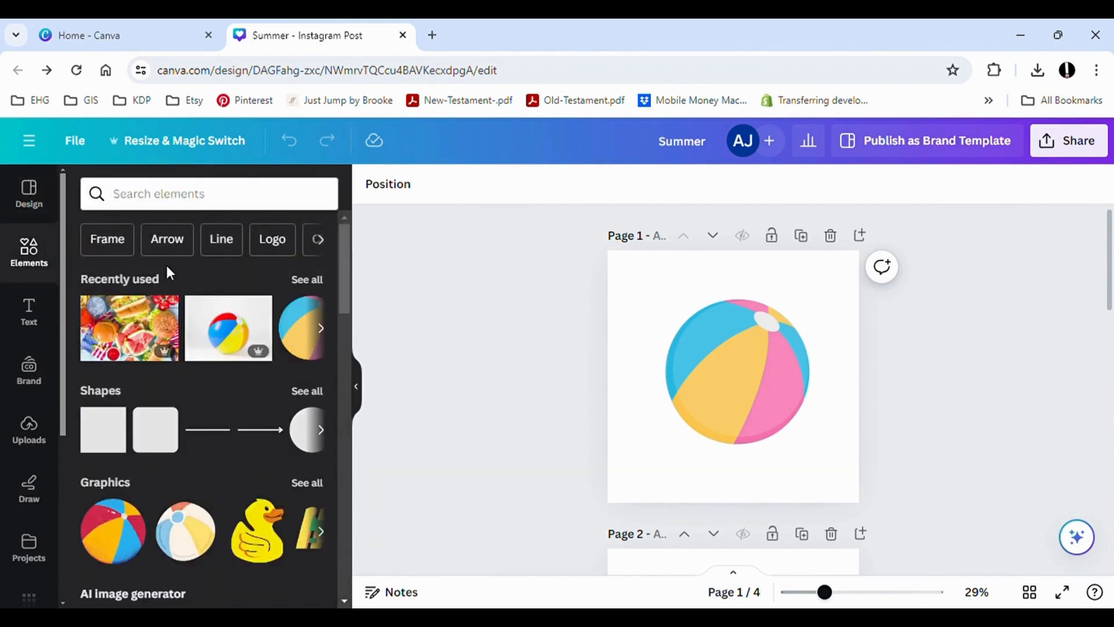
pyautogui.click(306, 281)
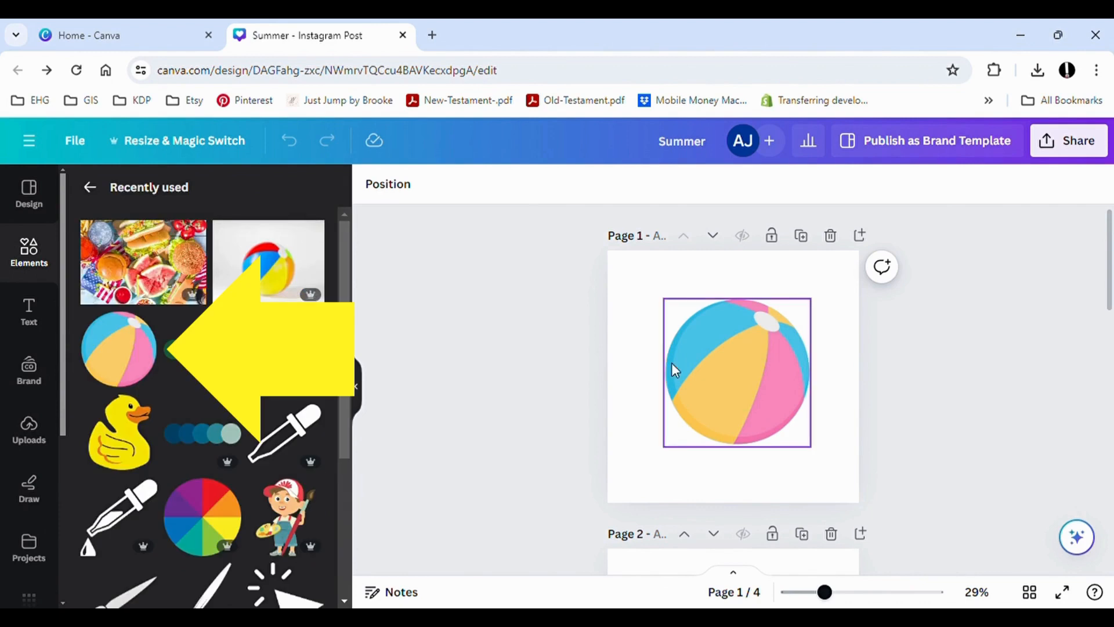
pyautogui.click(676, 370)
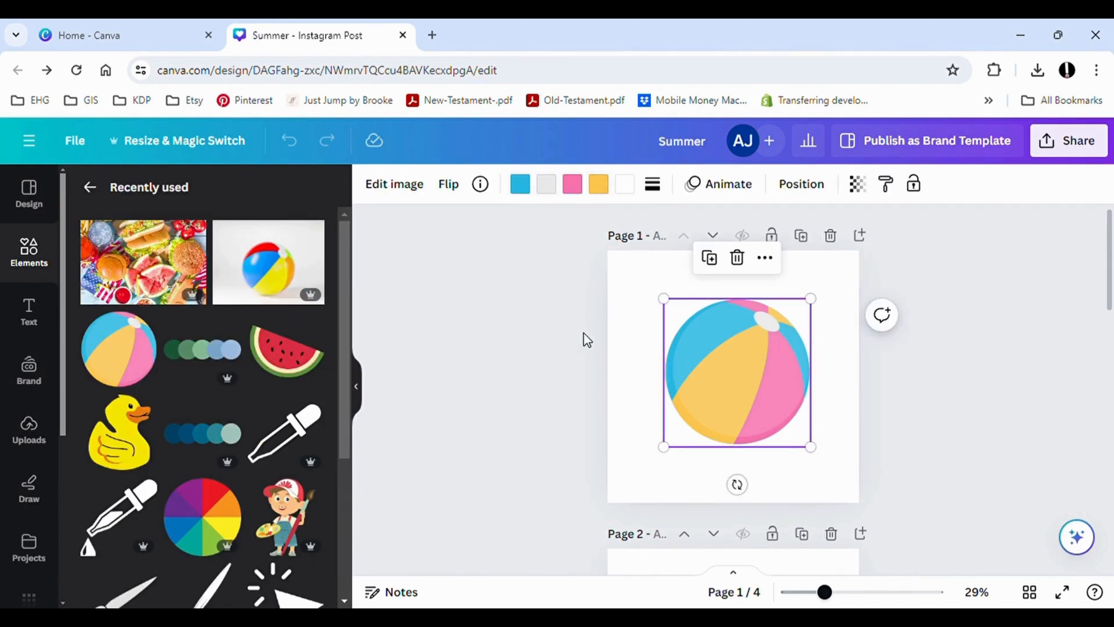
pyautogui.moveTo(700, 370); pyautogui.dragTo(637, 444)
pyautogui.click(566, 386)
pyautogui.click(285, 517)
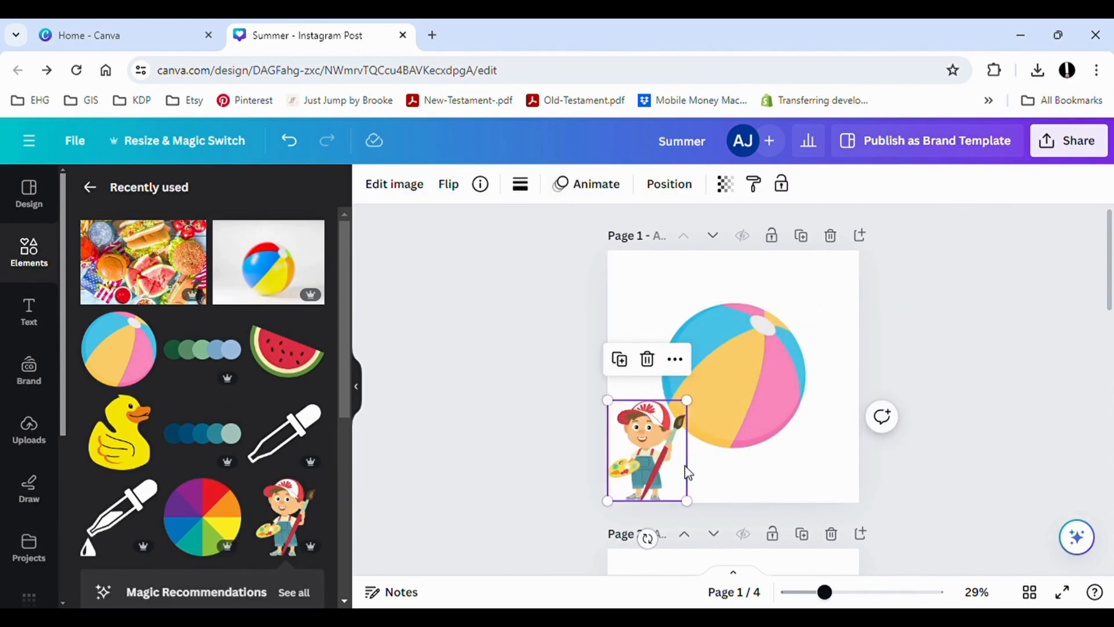
pyautogui.click(710, 377)
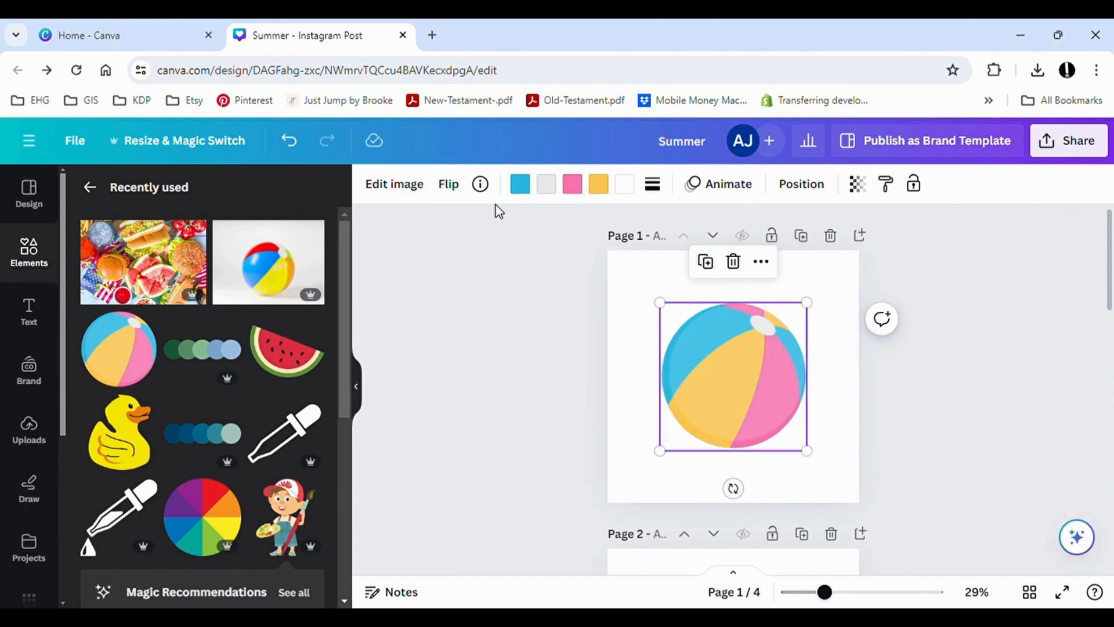
# - Apply the brown, yellow and pink palette to page 1 and shuffle its colors several times
pyautogui.click(55, 180)
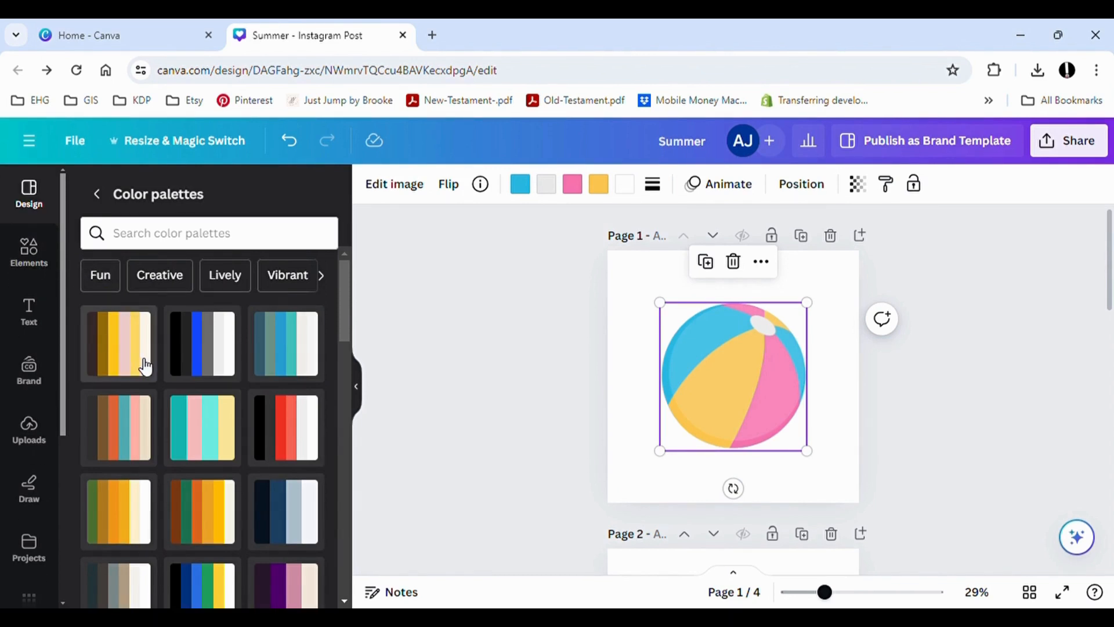
pyautogui.click(145, 366)
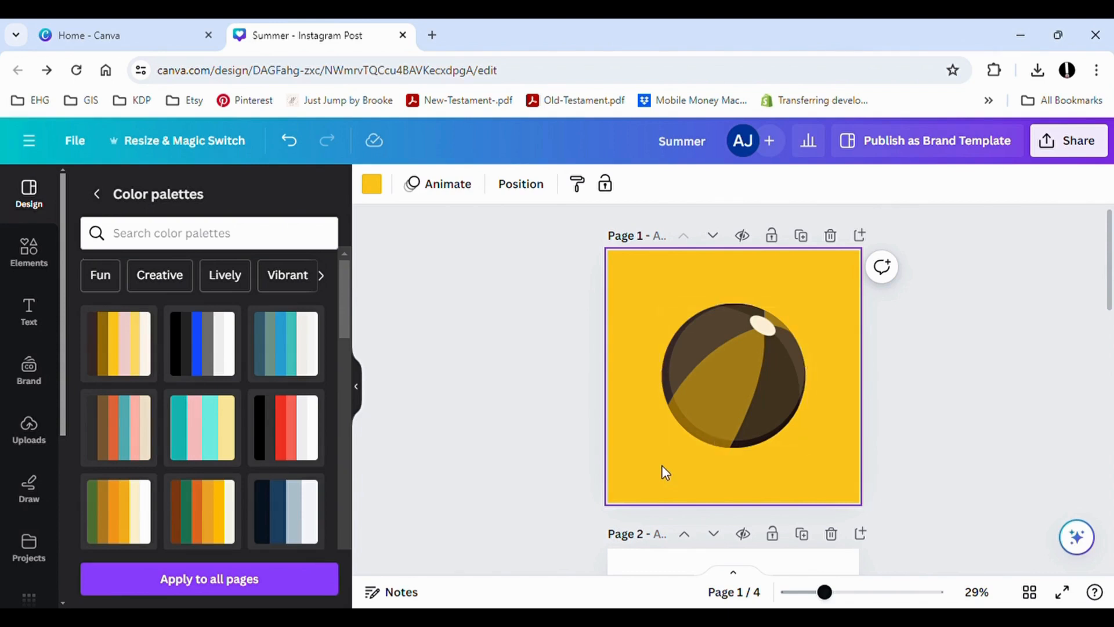
pyautogui.click(136, 355)
pyautogui.click(136, 355)
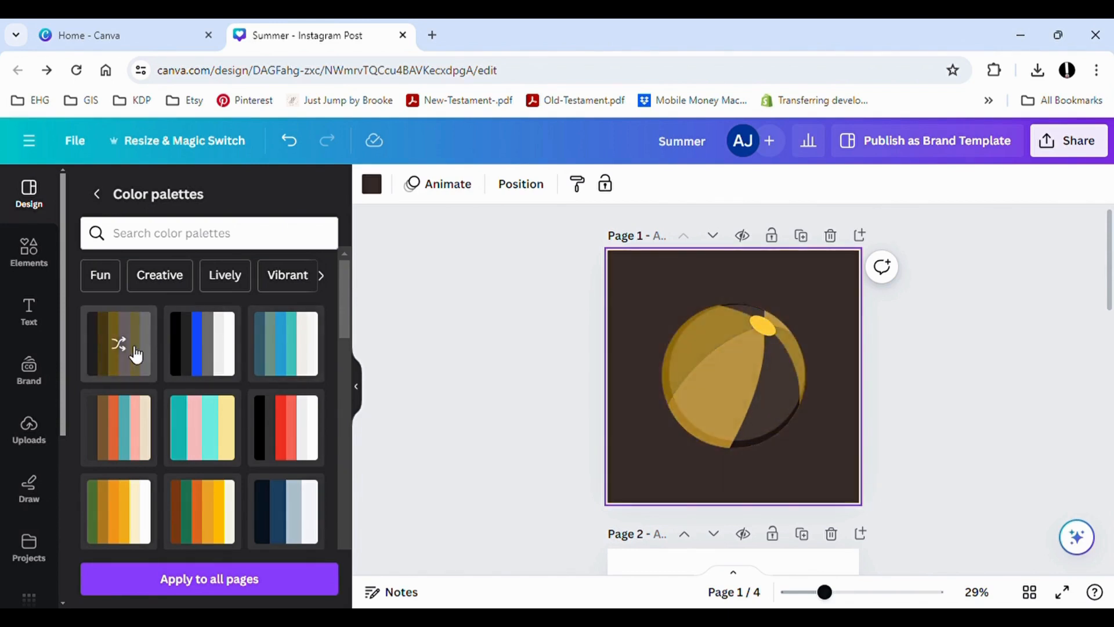
pyautogui.click(136, 356)
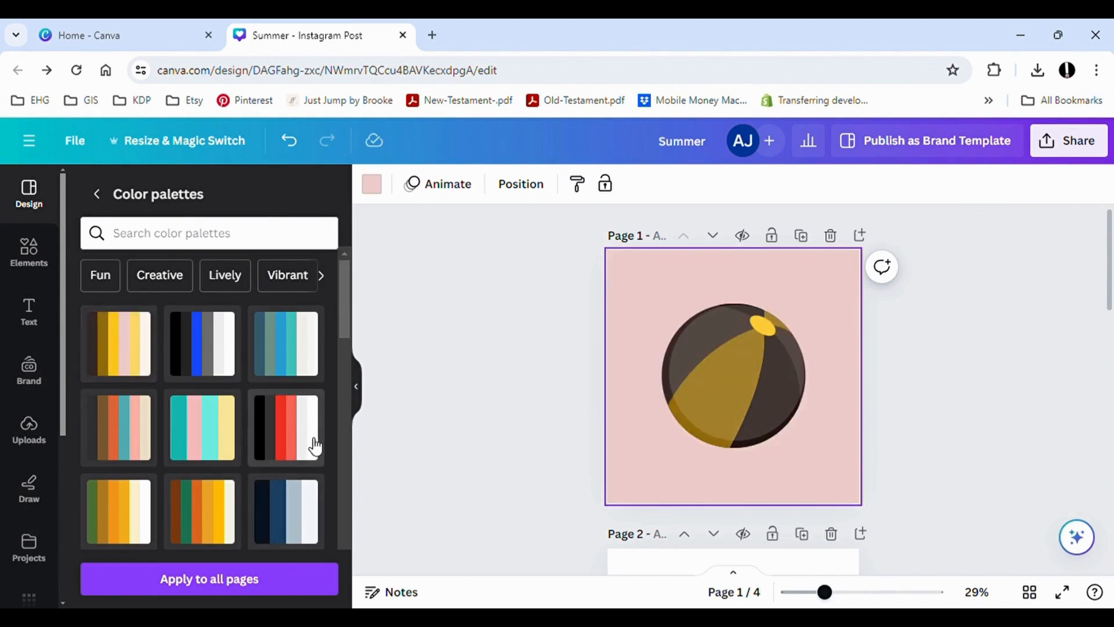
# - Apply the navy and grey-blue palette to page 1 and shuffle how its colors are distributed
pyautogui.click(286, 499)
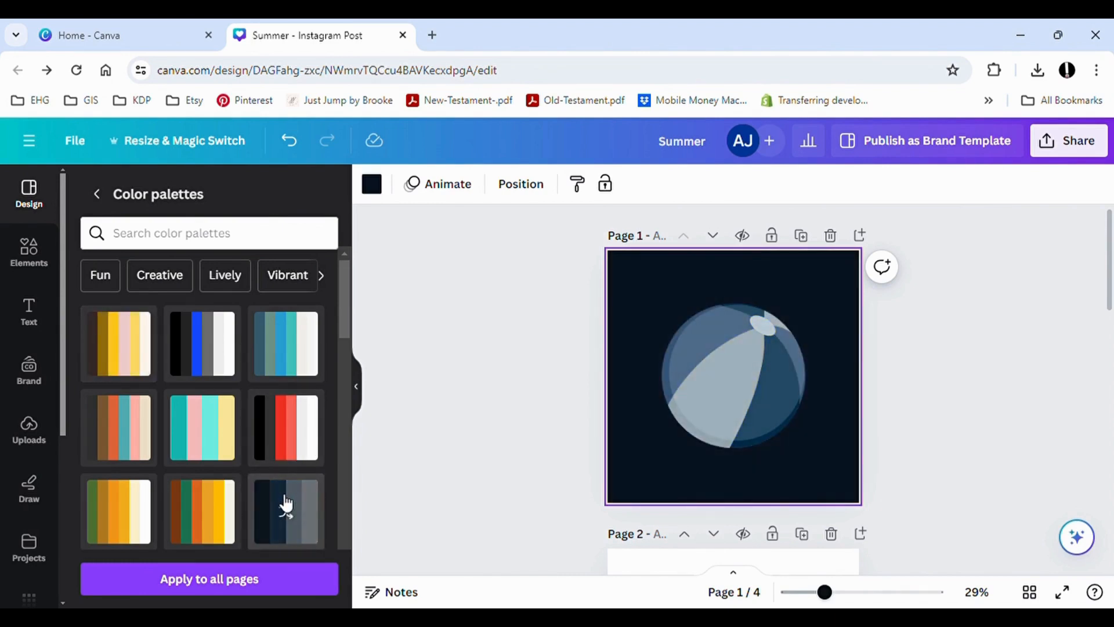
pyautogui.click(299, 531)
pyautogui.click(299, 532)
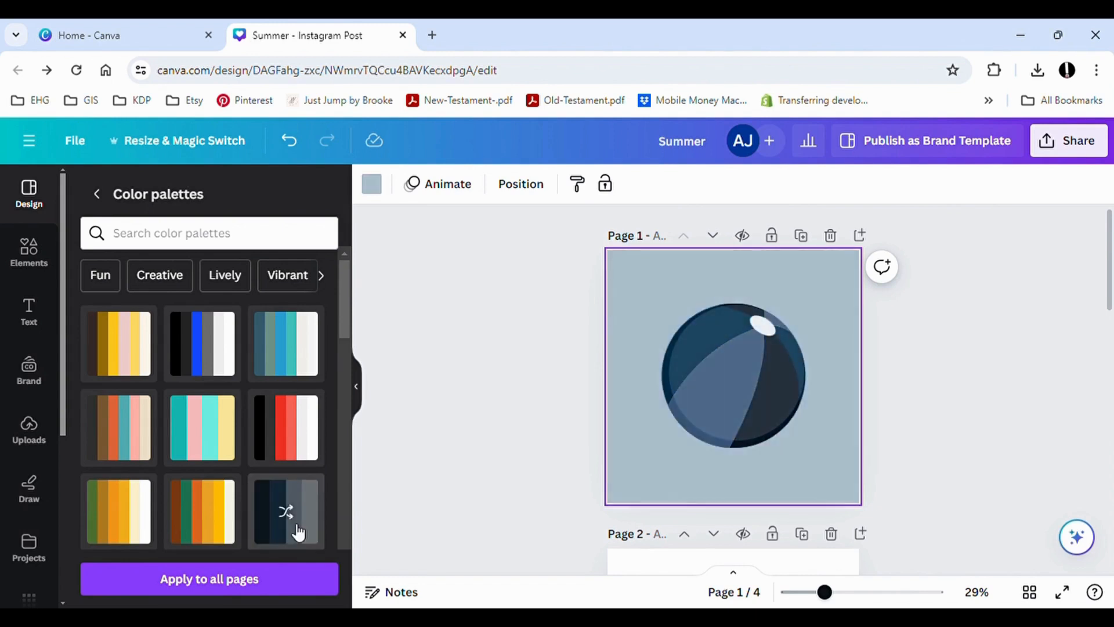
pyautogui.click(299, 531)
# - Try further palettes on page 1, finish with the navy-to-light-blue one, and return to the styles overview
pyautogui.click(298, 447)
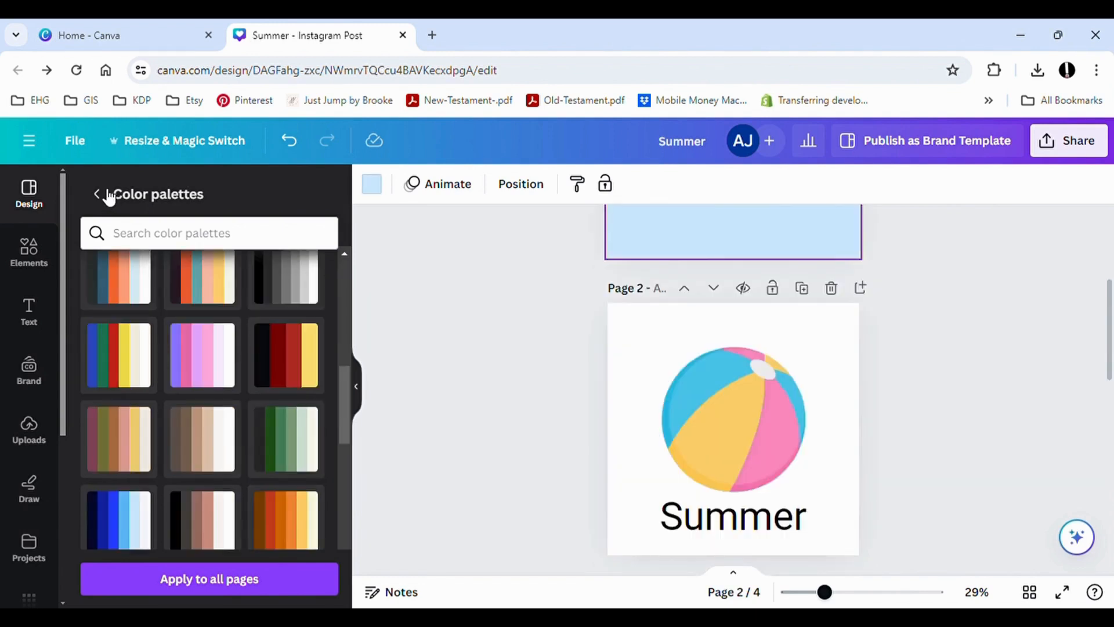
pyautogui.click(104, 194)
pyautogui.scroll(3, 128, 290)
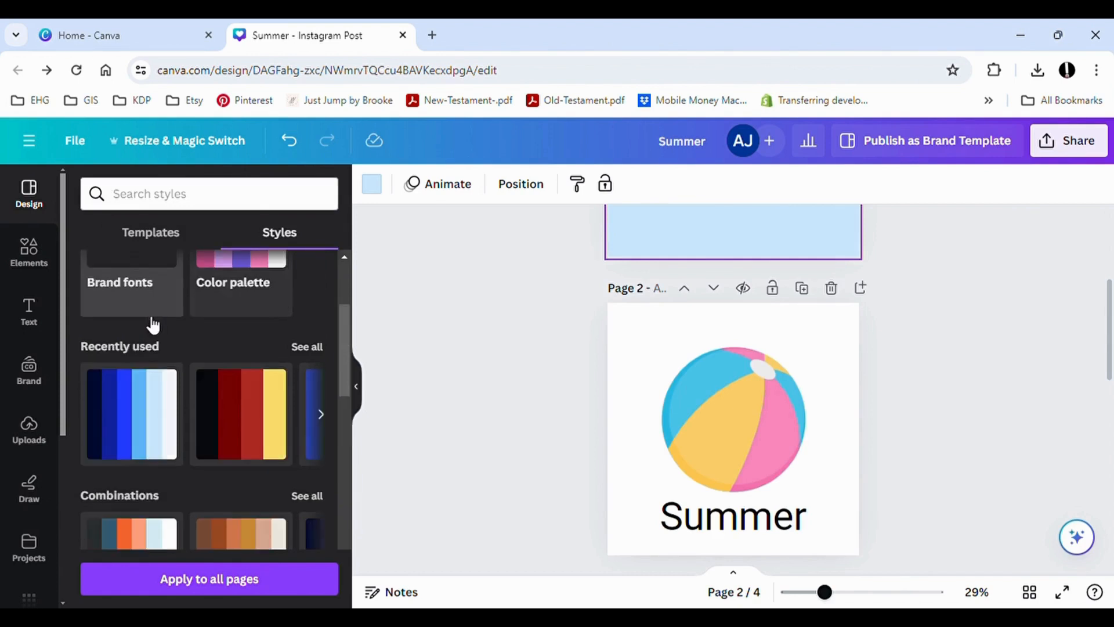
# - Open all font-and-color combinations, apply the Arsenal/Radley one to page 2, shuffle its colors, and try the Roxborough/Montserrat one
pyautogui.scroll(-5, 145, 325)
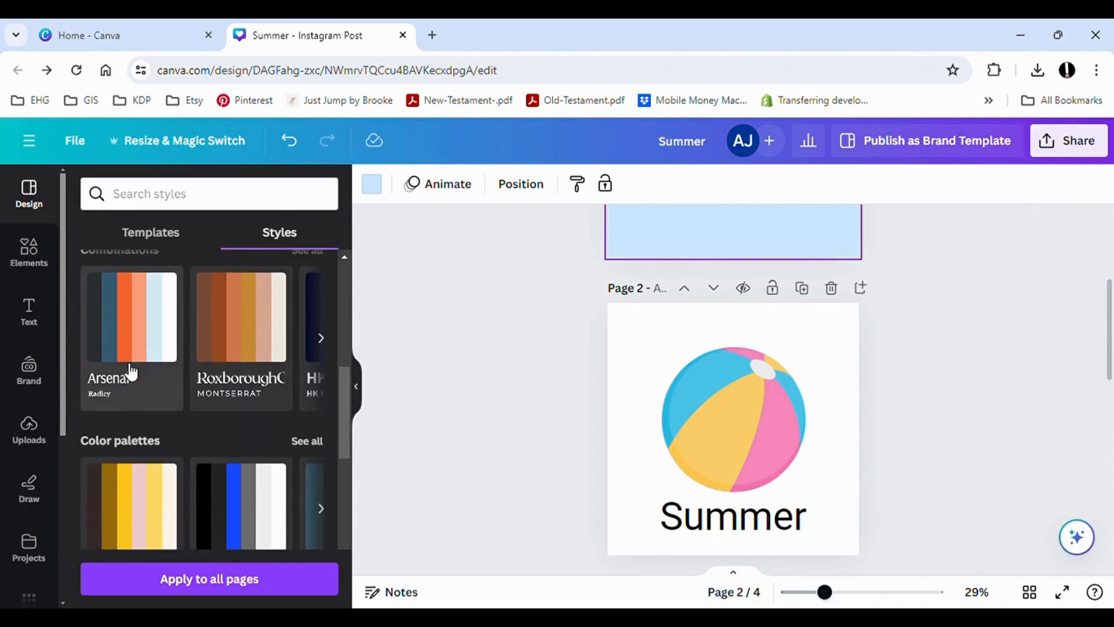
pyautogui.scroll(1, 174, 389)
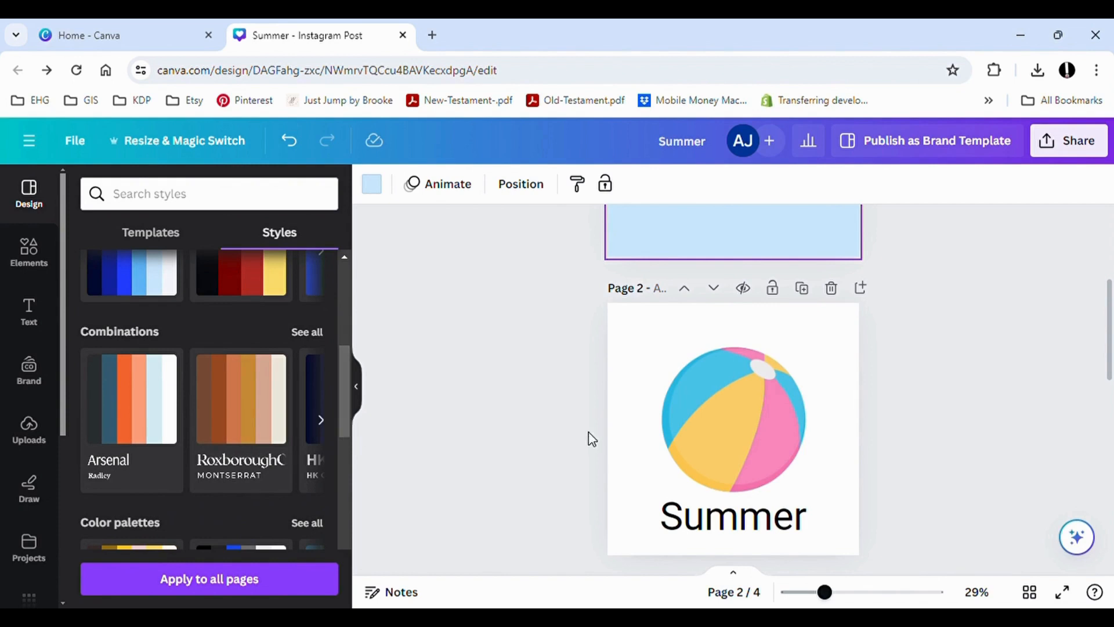
pyautogui.click(300, 335)
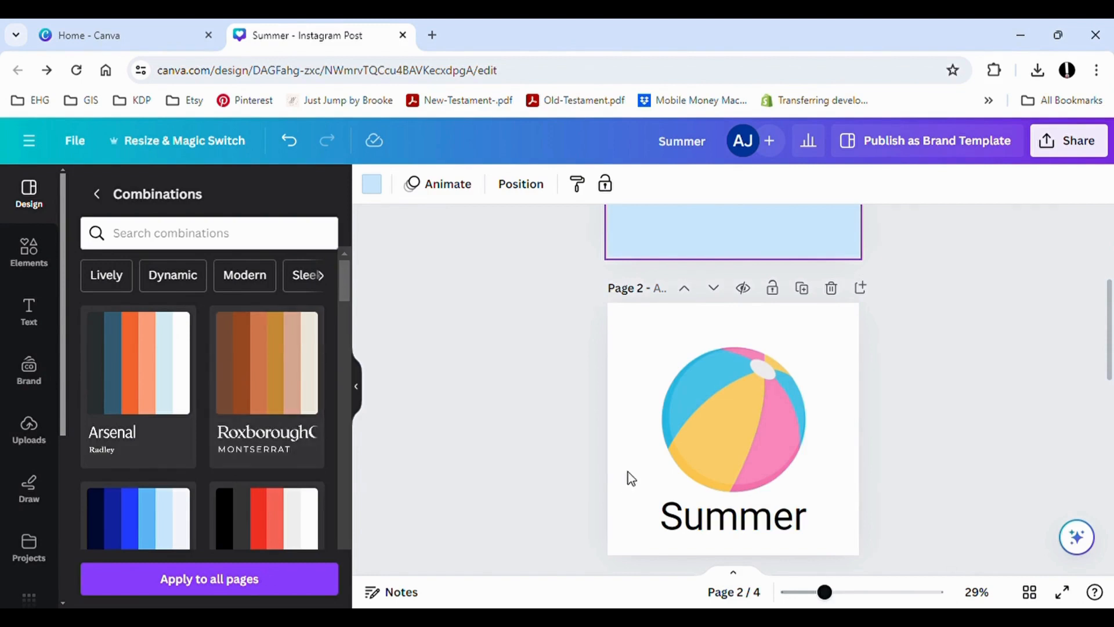
pyautogui.scroll(-2, 632, 479)
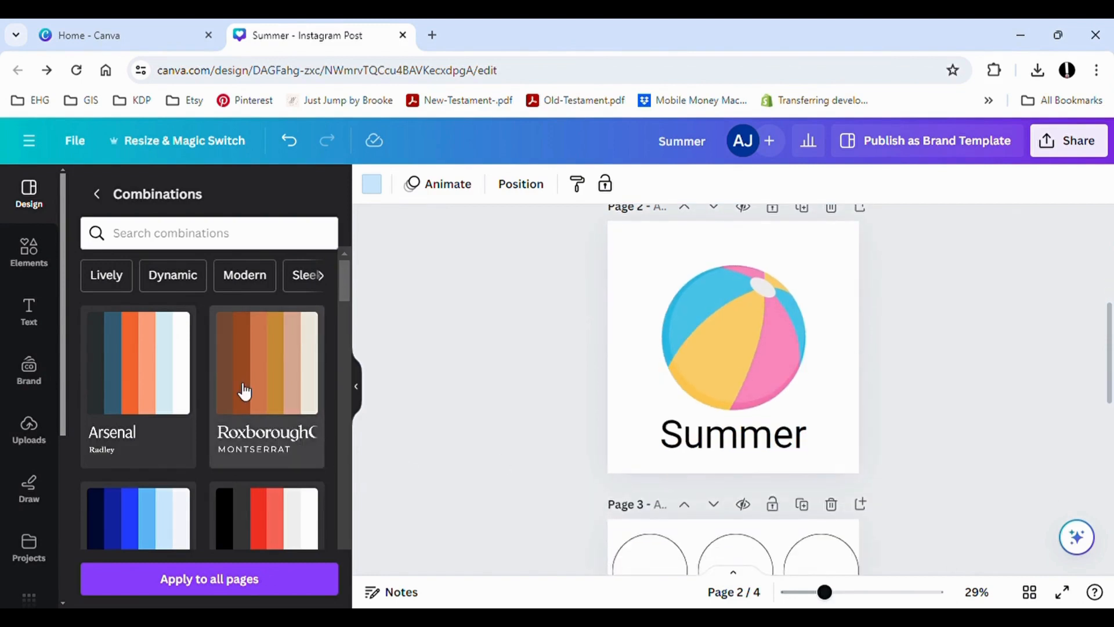
pyautogui.click(110, 382)
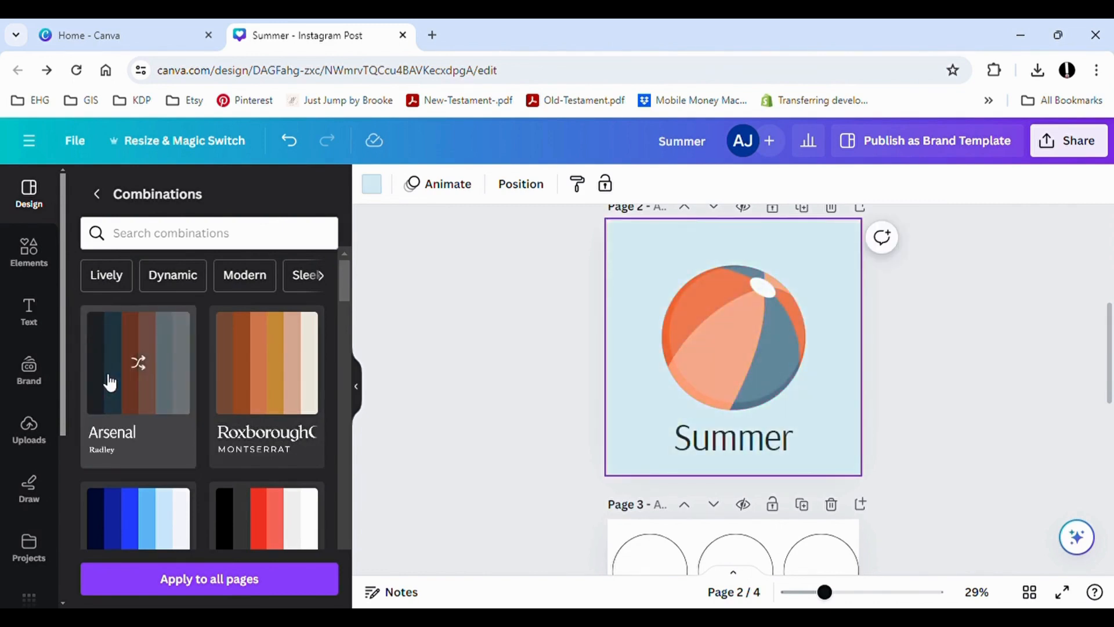
pyautogui.click(109, 382)
pyautogui.click(109, 382)
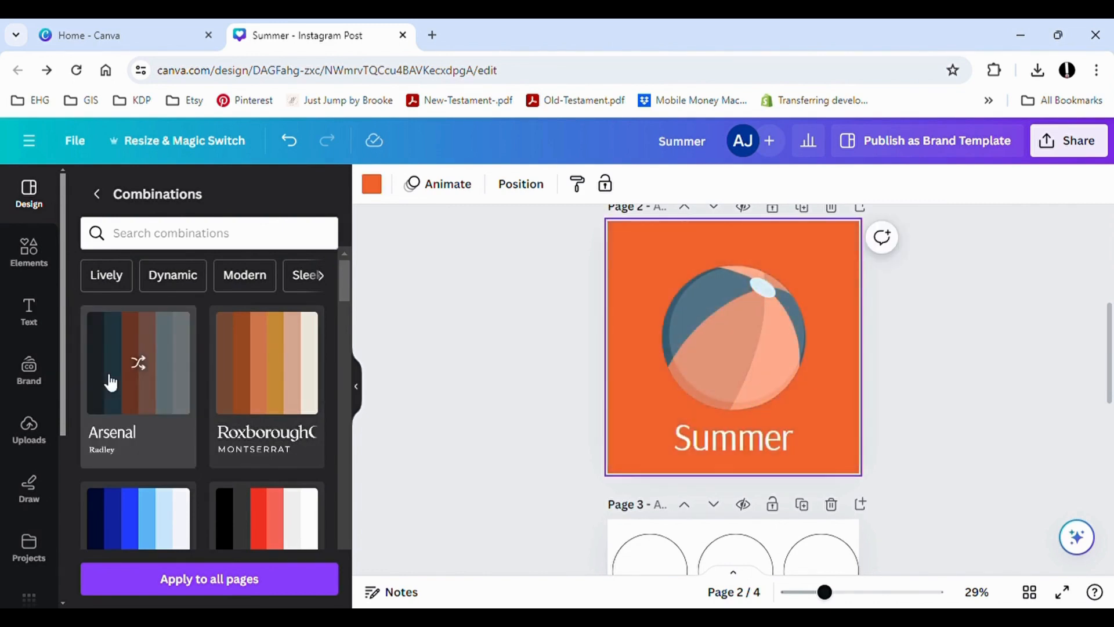
pyautogui.click(243, 416)
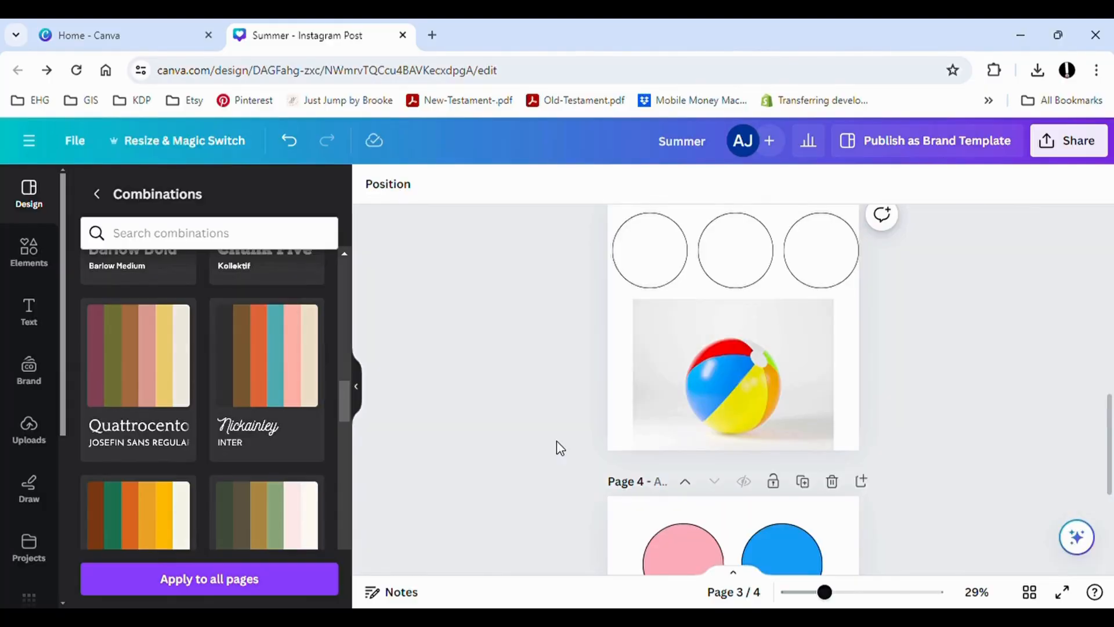
# - Select the beach ball photo on page 3 and look at the recently used elements
pyautogui.click(647, 427)
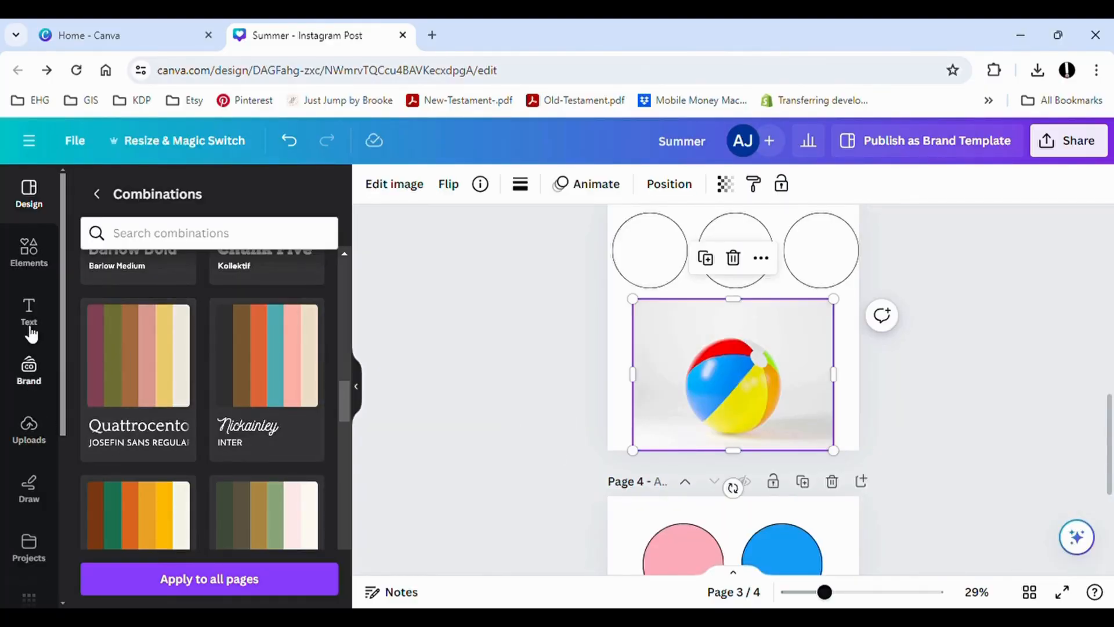
pyautogui.click(29, 255)
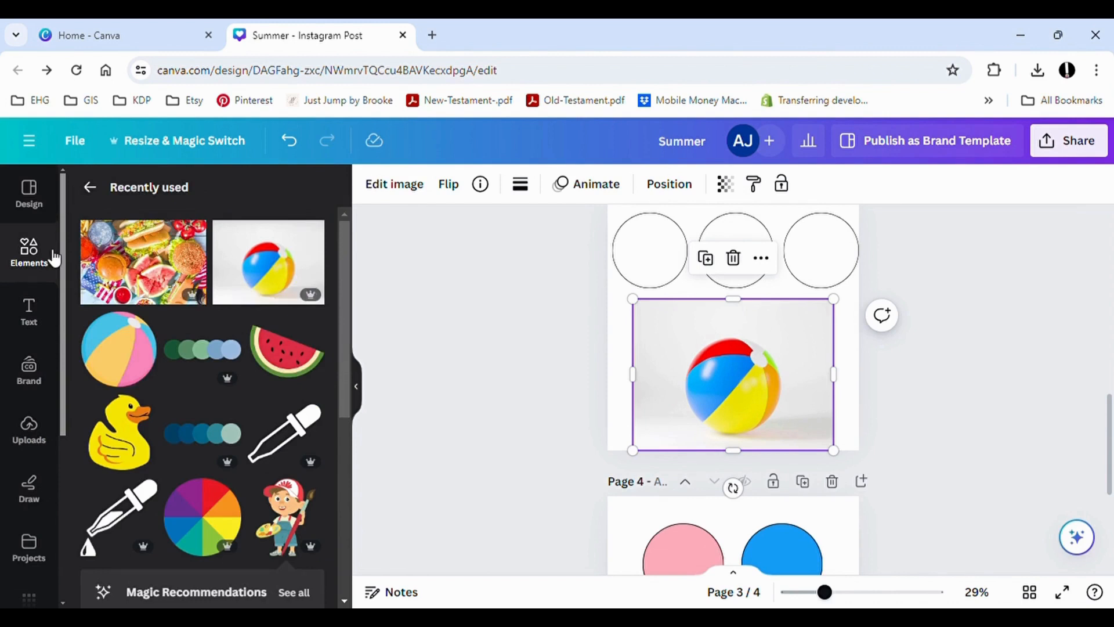
pyautogui.click(462, 367)
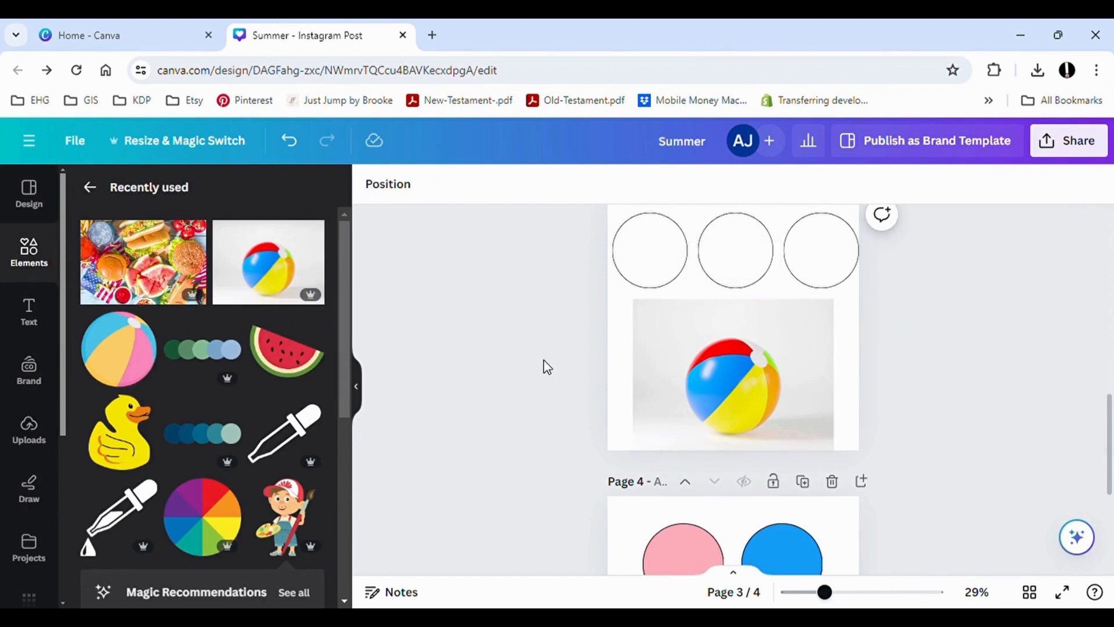
pyautogui.click(642, 375)
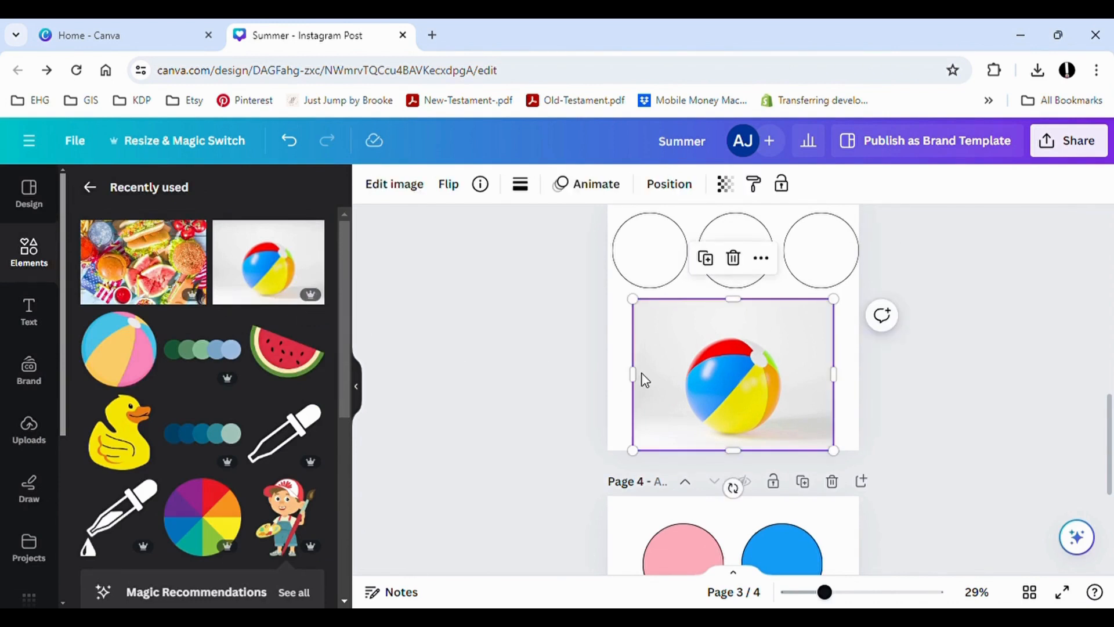
pyautogui.press('Escape')
# - Fill the three circles on page 3 with blue, yellow and red from the beach ball's photo colors
pyautogui.click(521, 369)
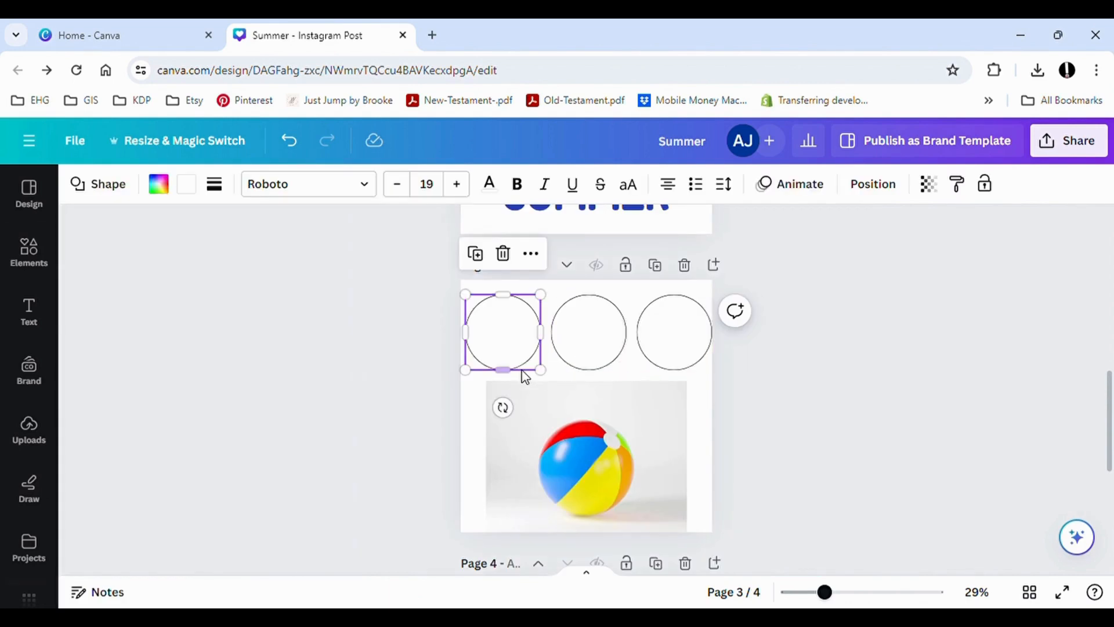
pyautogui.click(160, 185)
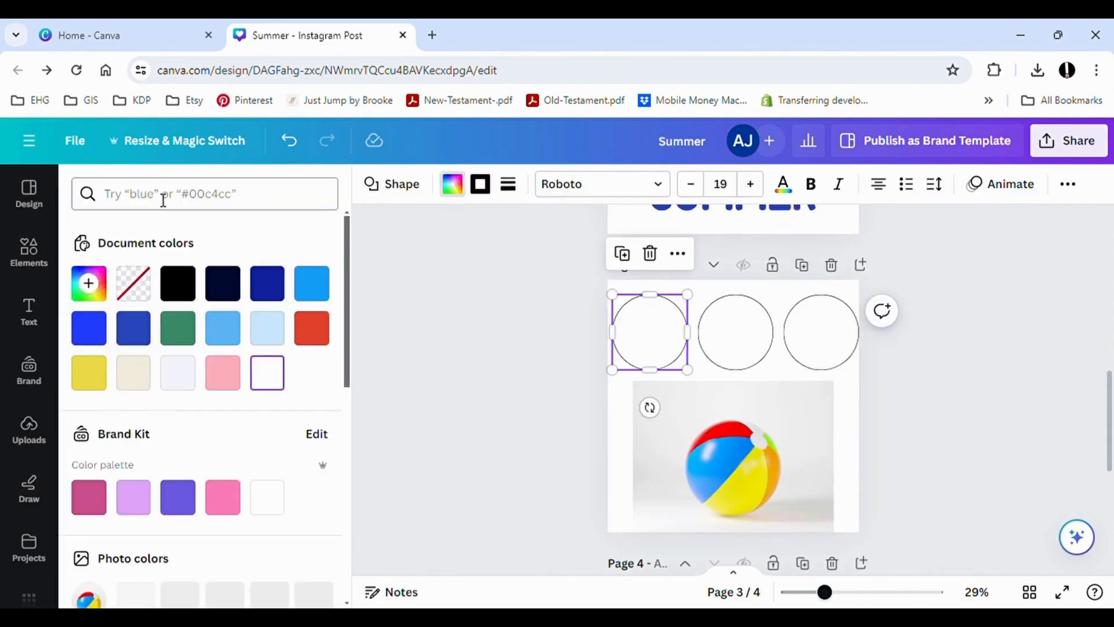
pyautogui.scroll(-2, 145, 280)
pyautogui.scroll(-2, 145, 280)
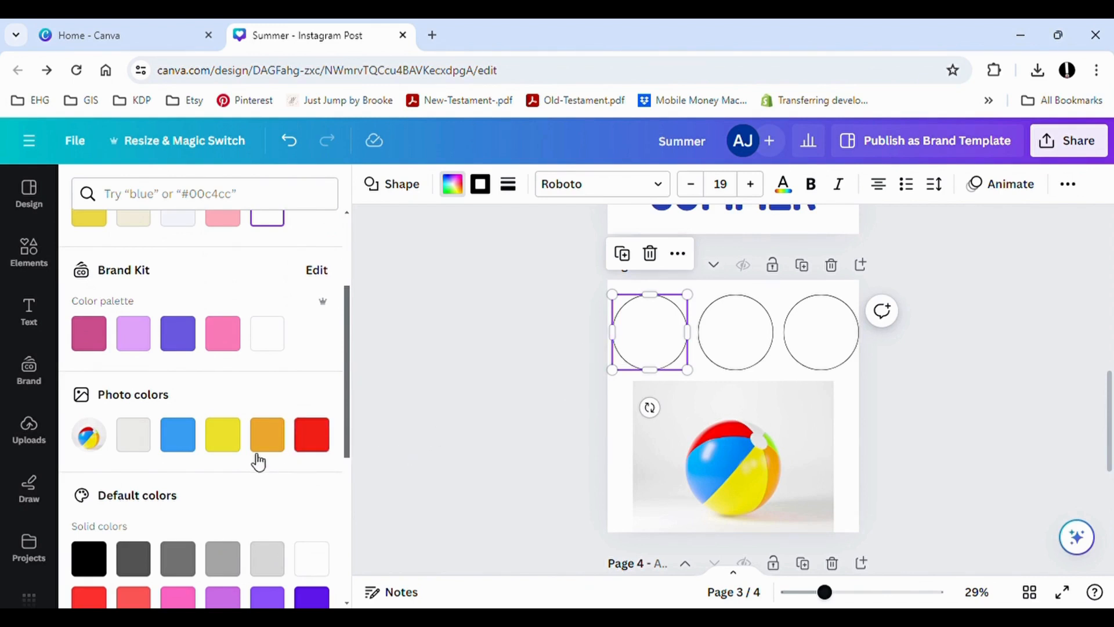
pyautogui.click(176, 439)
pyautogui.click(736, 325)
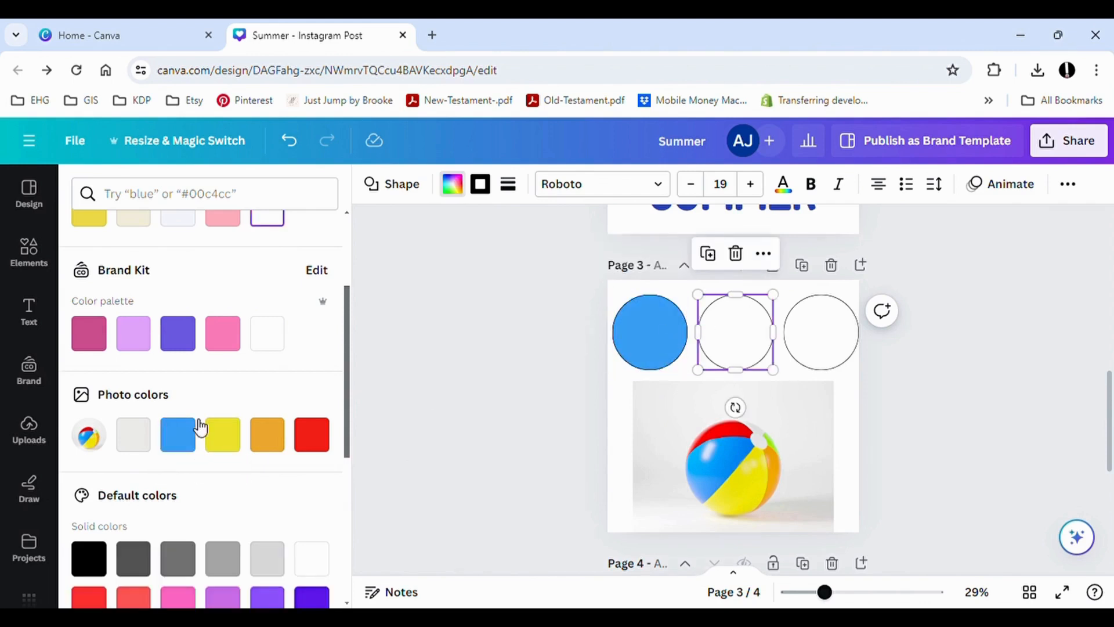
pyautogui.click(223, 436)
pyautogui.click(794, 326)
pyautogui.click(311, 434)
pyautogui.press('Escape')
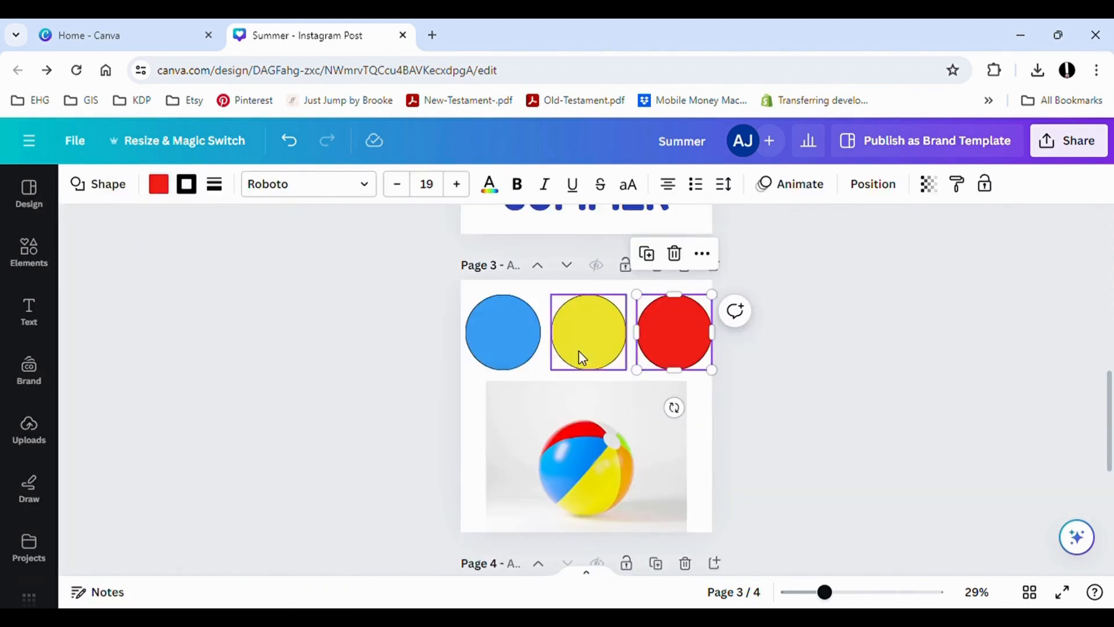
pyautogui.click(429, 395)
# - Give the first circle on page 3 a custom dark green solid color, #28704D
pyautogui.click(510, 350)
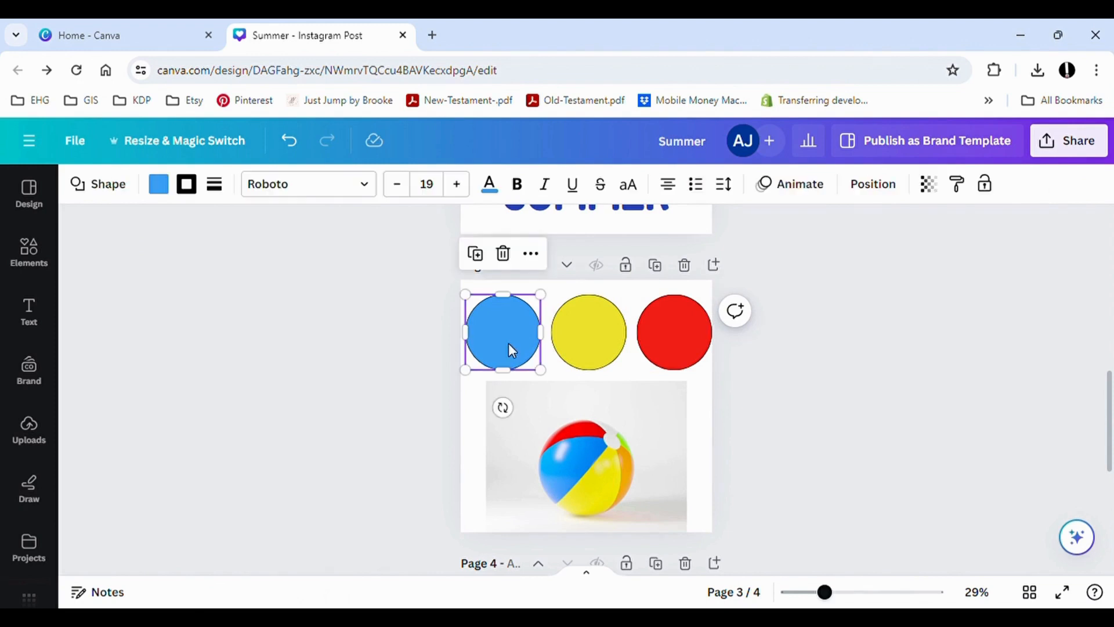
pyautogui.click(160, 187)
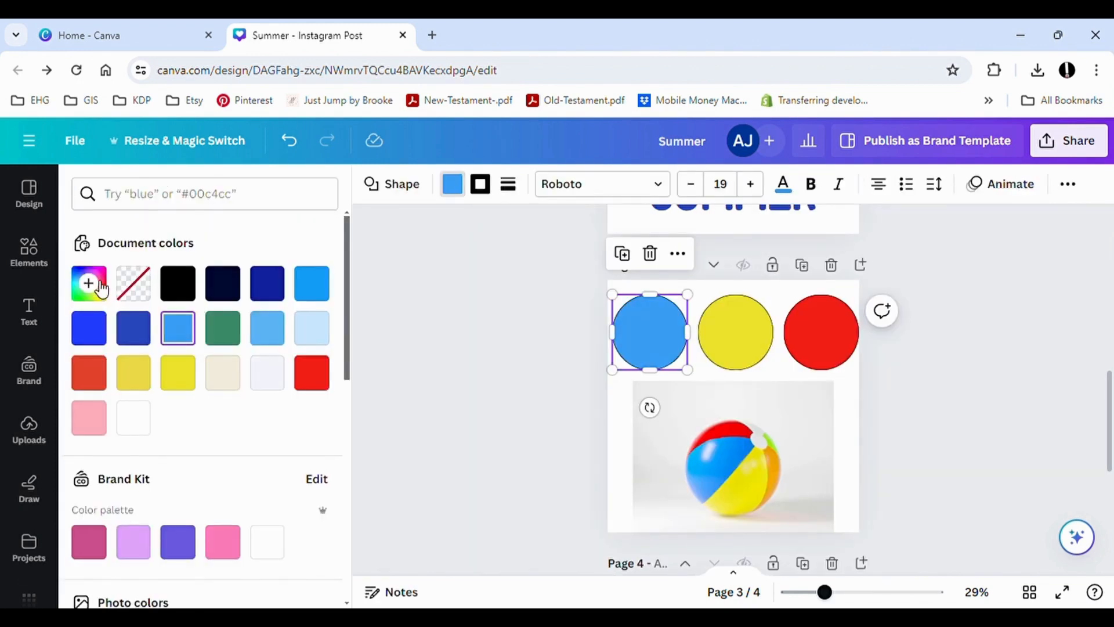
pyautogui.click(90, 283)
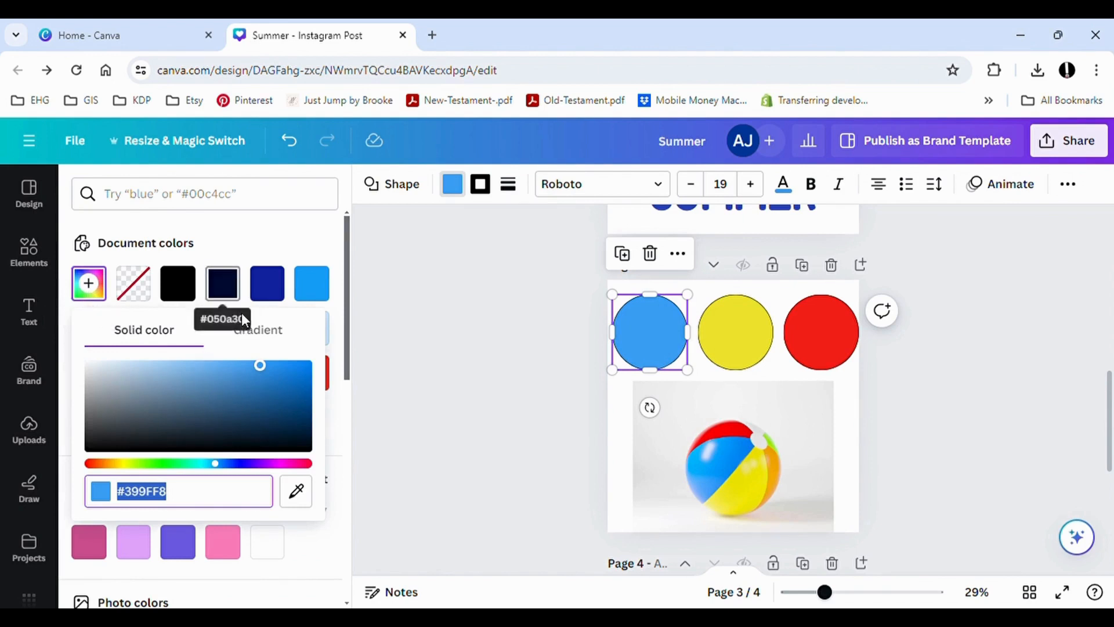
pyautogui.moveTo(260, 367); pyautogui.dragTo(231, 412)
pyautogui.moveTo(235, 469); pyautogui.dragTo(181, 463)
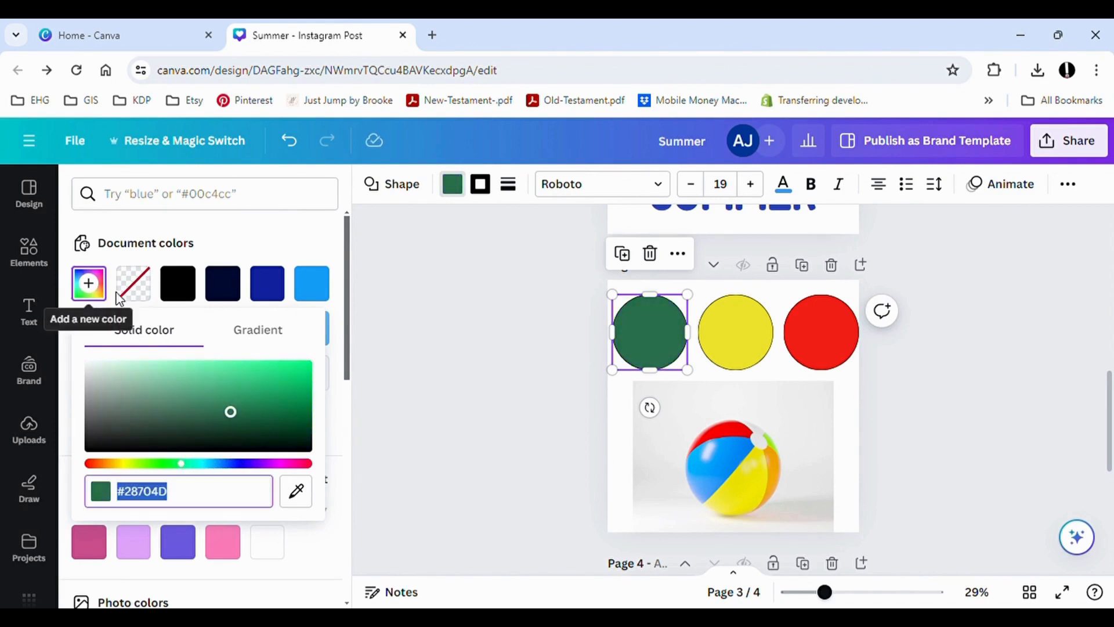
# - Recolor the first circle with light grey #F0F0F0 sampled from the beach ball photo using the eyedropper
pyautogui.click(301, 492)
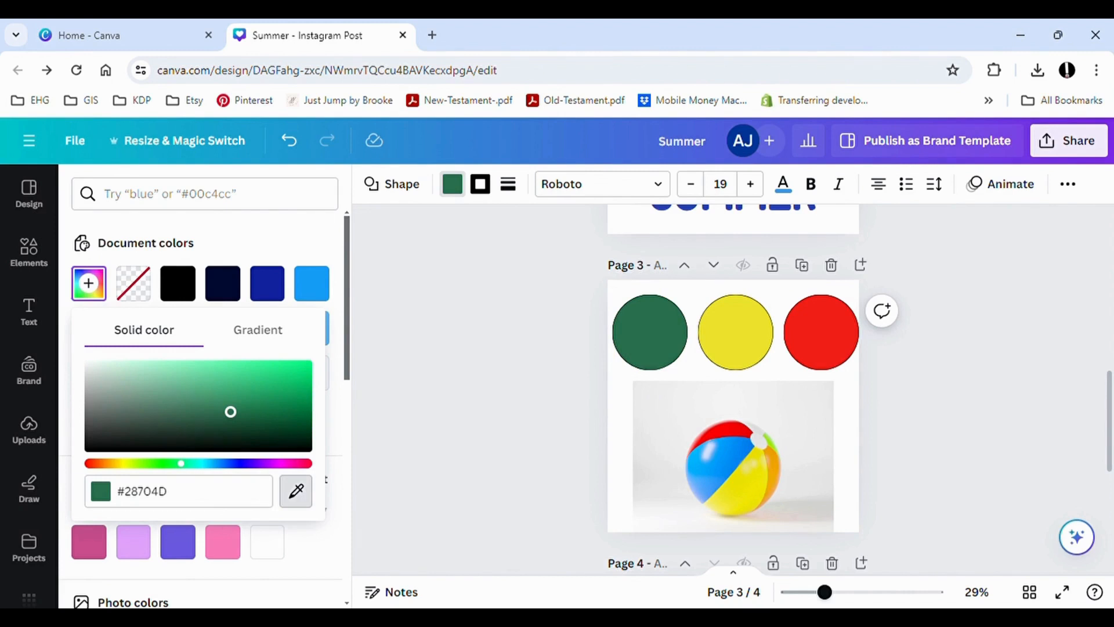
pyautogui.click(740, 504)
pyautogui.click(788, 437)
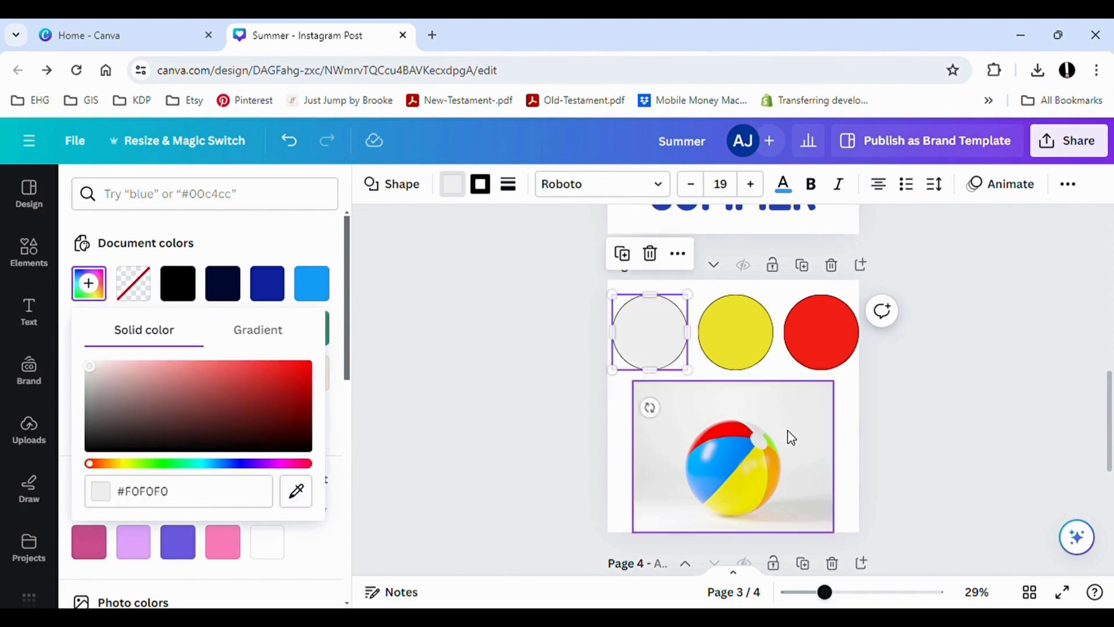
pyautogui.click(507, 482)
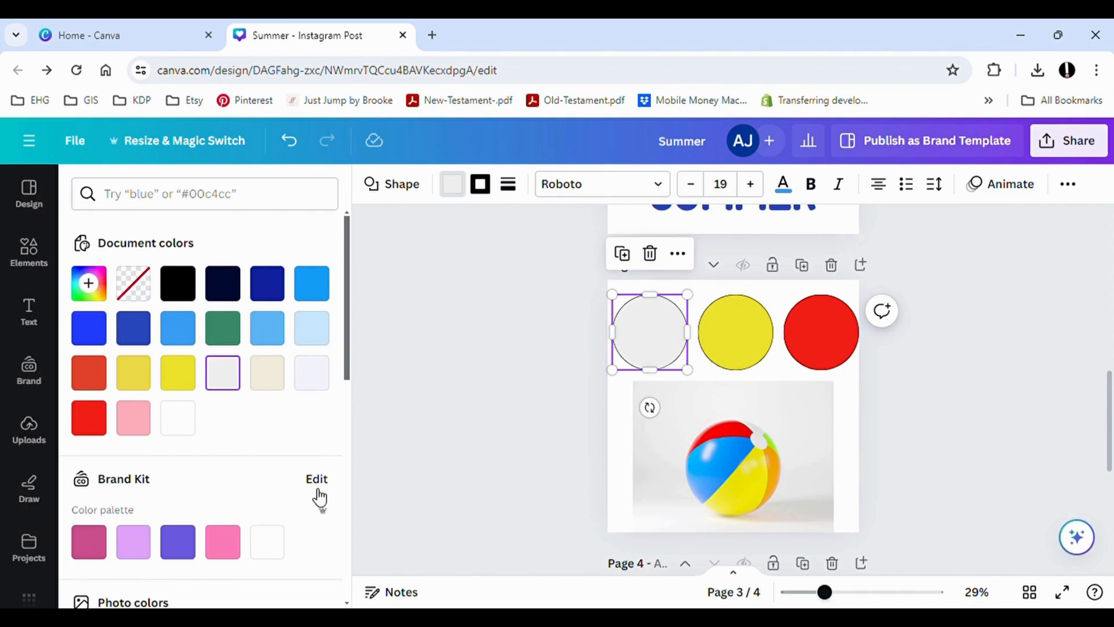
# - Start editing the Brand Kit colors and add a new empty color palette
pyautogui.click(318, 491)
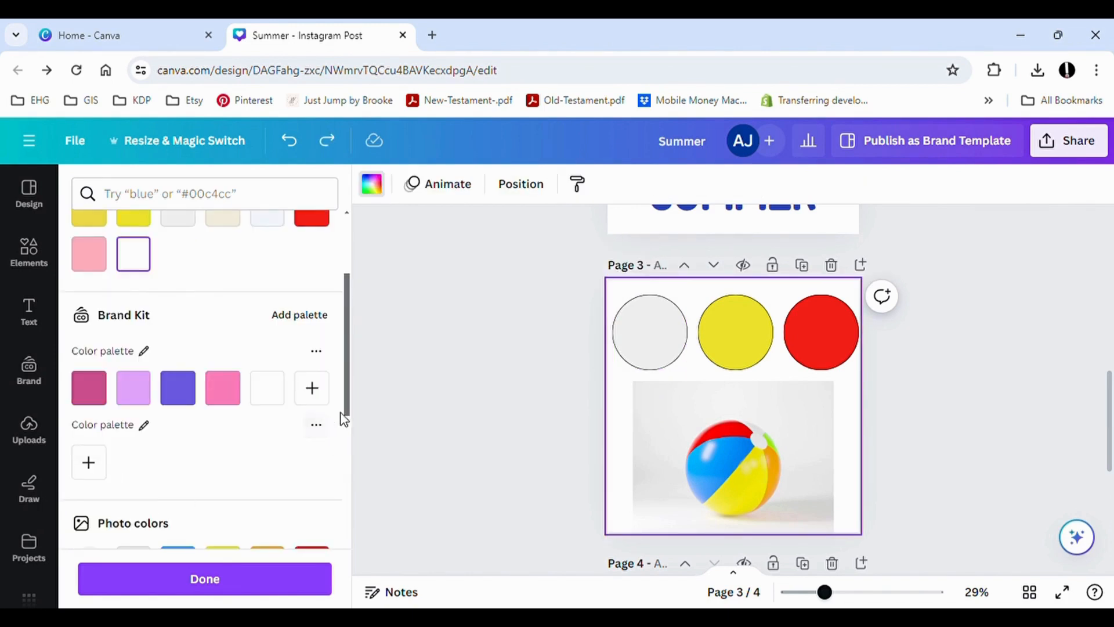
pyautogui.moveTo(351, 408); pyautogui.dragTo(348, 443)
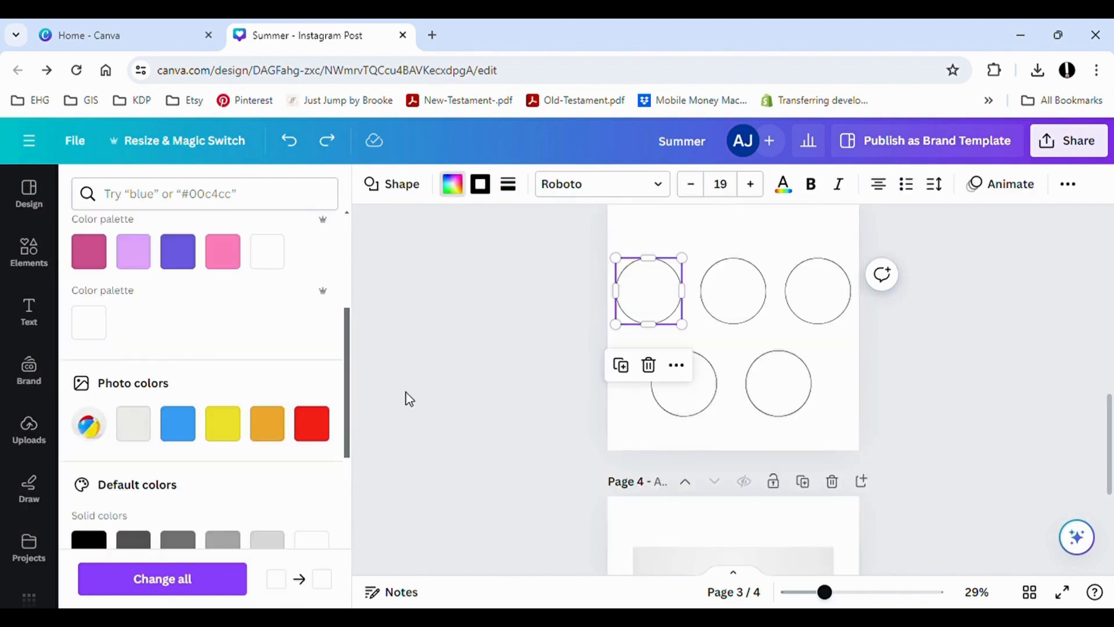
# - Fill the first of page 3's five circles with photo color #ECEBEA and add that color to the second Brand Kit palette
pyautogui.scroll(-4, 406, 392)
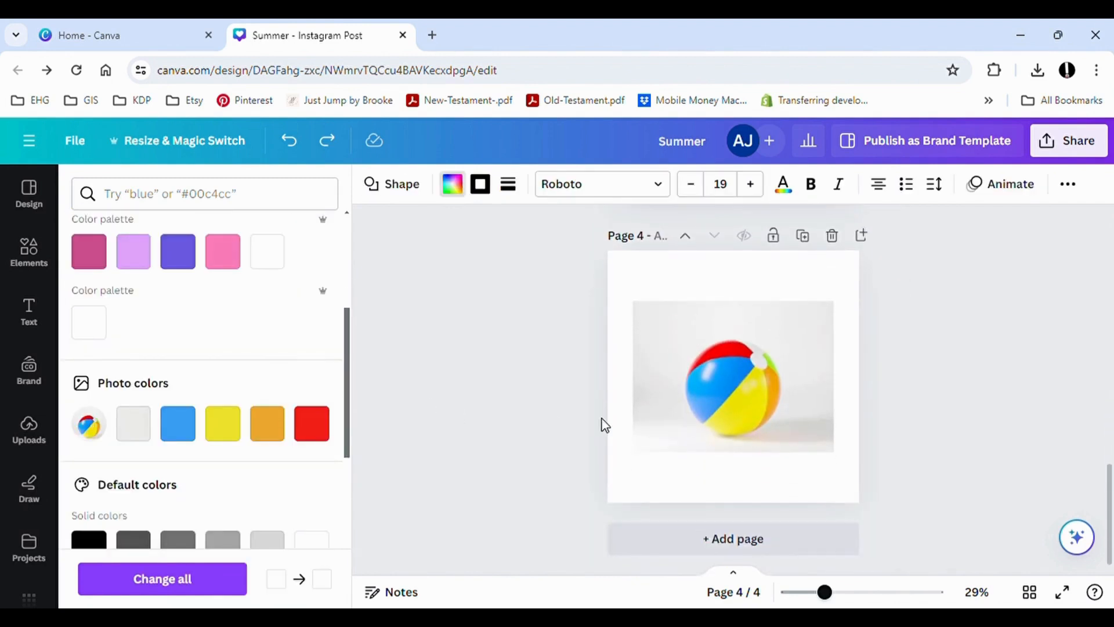
pyautogui.scroll(2, 381, 424)
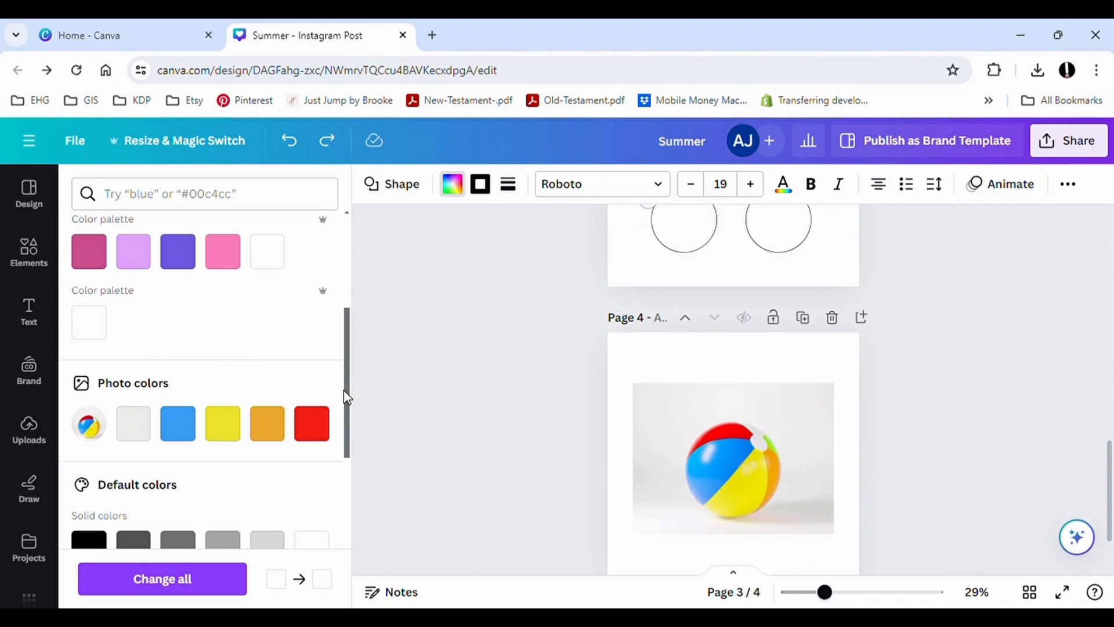
pyautogui.moveTo(343, 389); pyautogui.dragTo(346, 353)
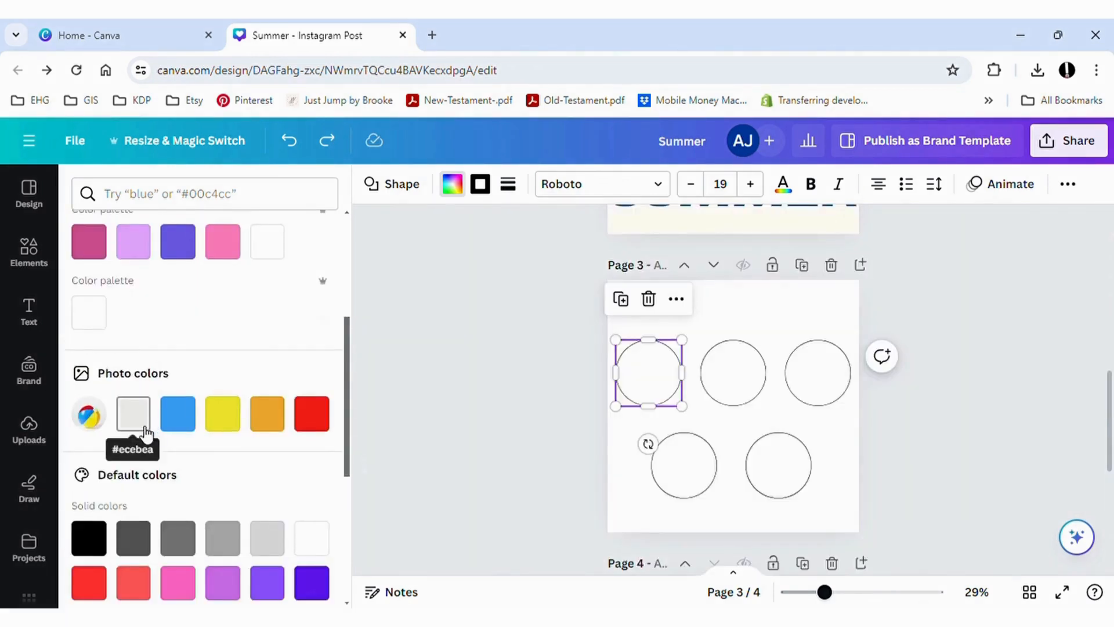
pyautogui.click(148, 430)
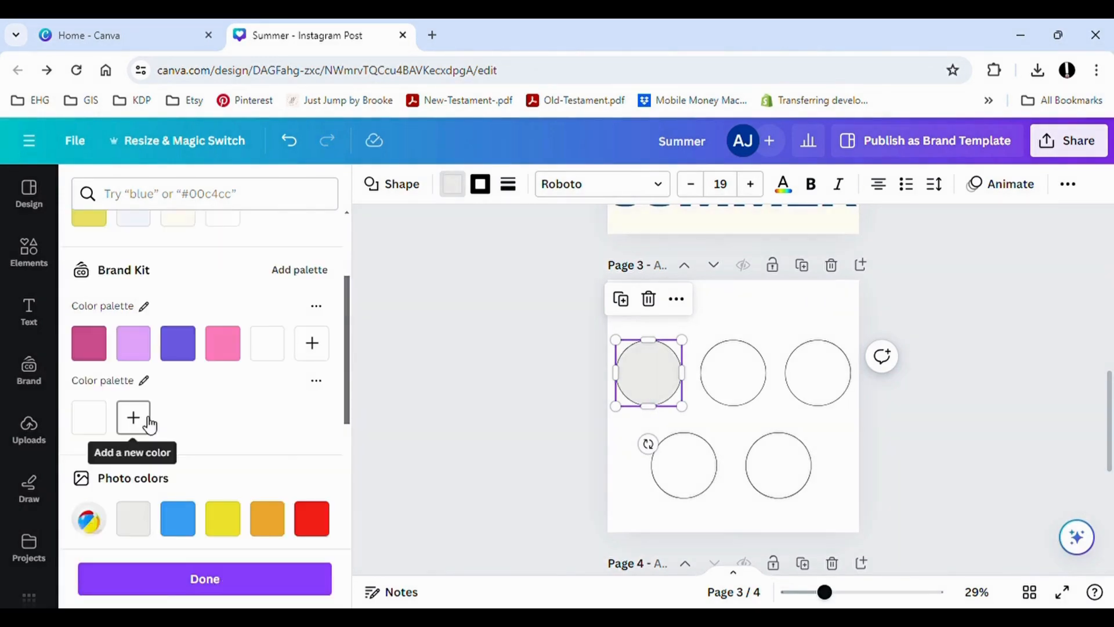
pyautogui.click(140, 423)
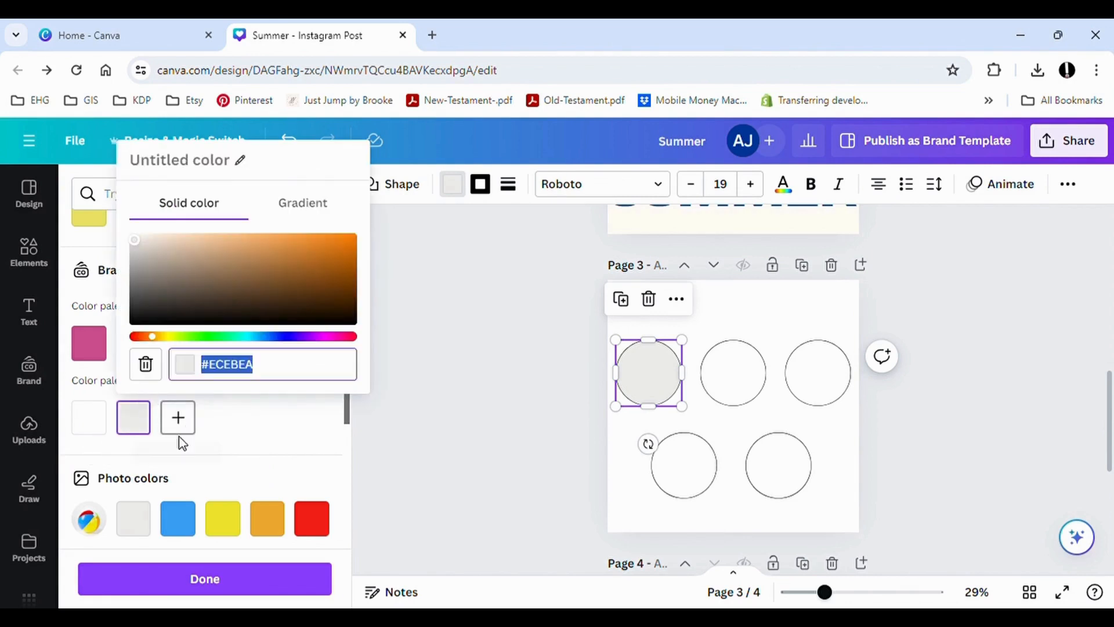
pyautogui.click(247, 429)
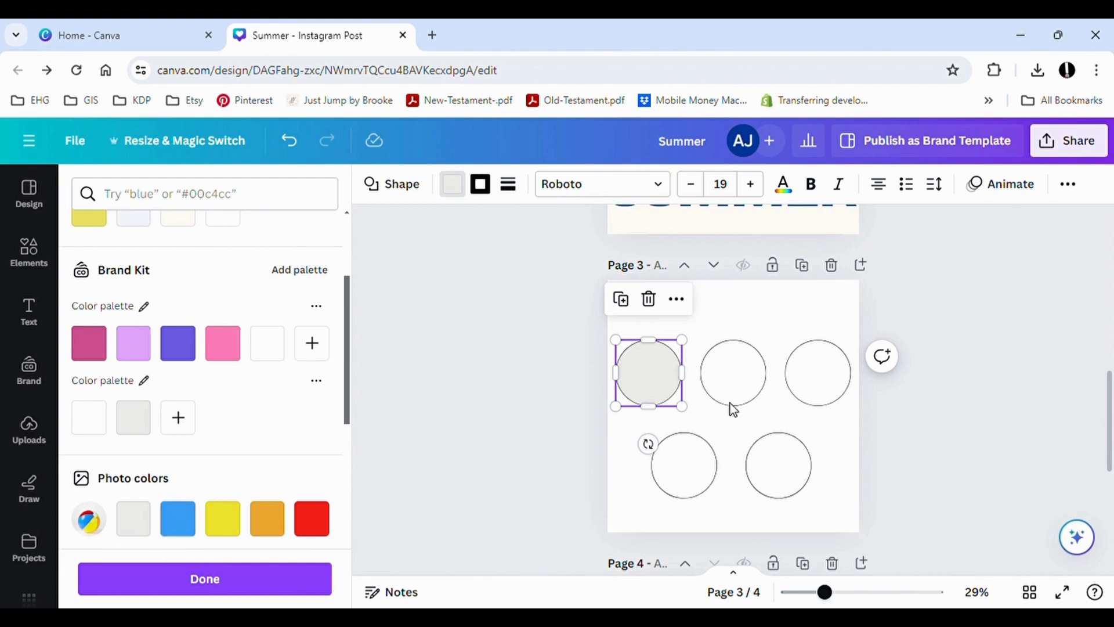
# - Fill the second circle on page 3 with photo blue #399FF8 and save that color to the second Brand Kit palette
pyautogui.click(754, 398)
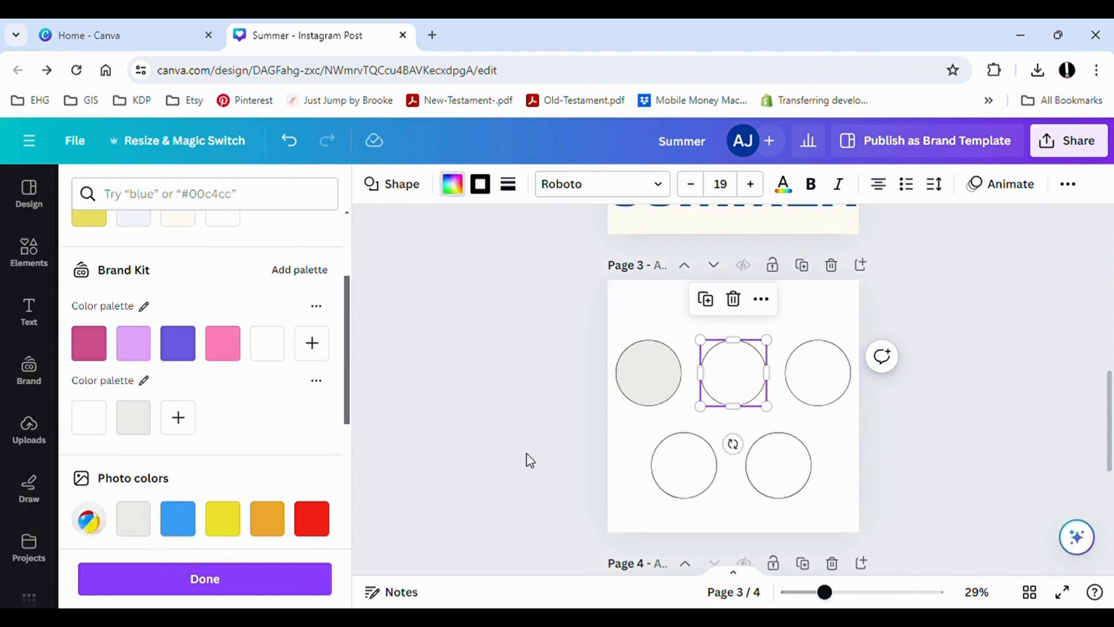
pyautogui.click(184, 534)
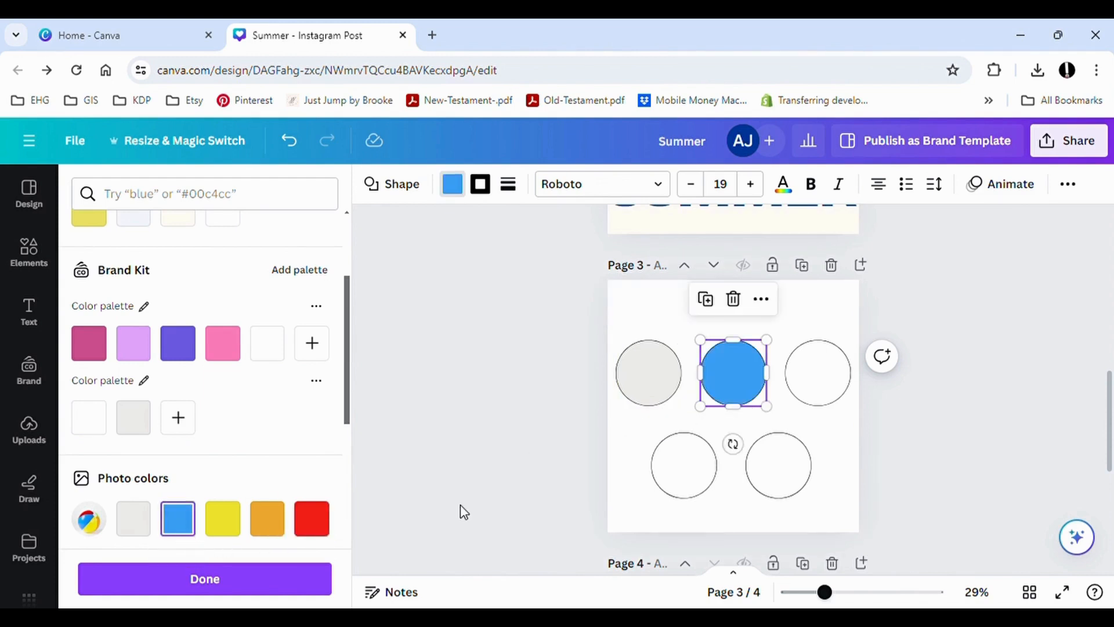
pyautogui.click(182, 417)
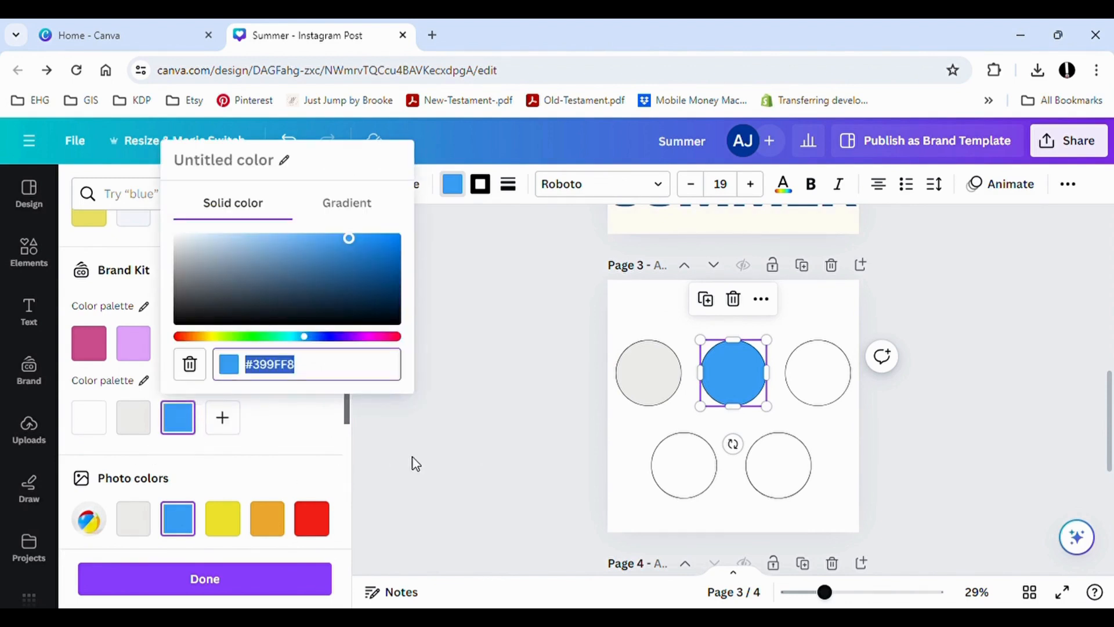
pyautogui.click(374, 440)
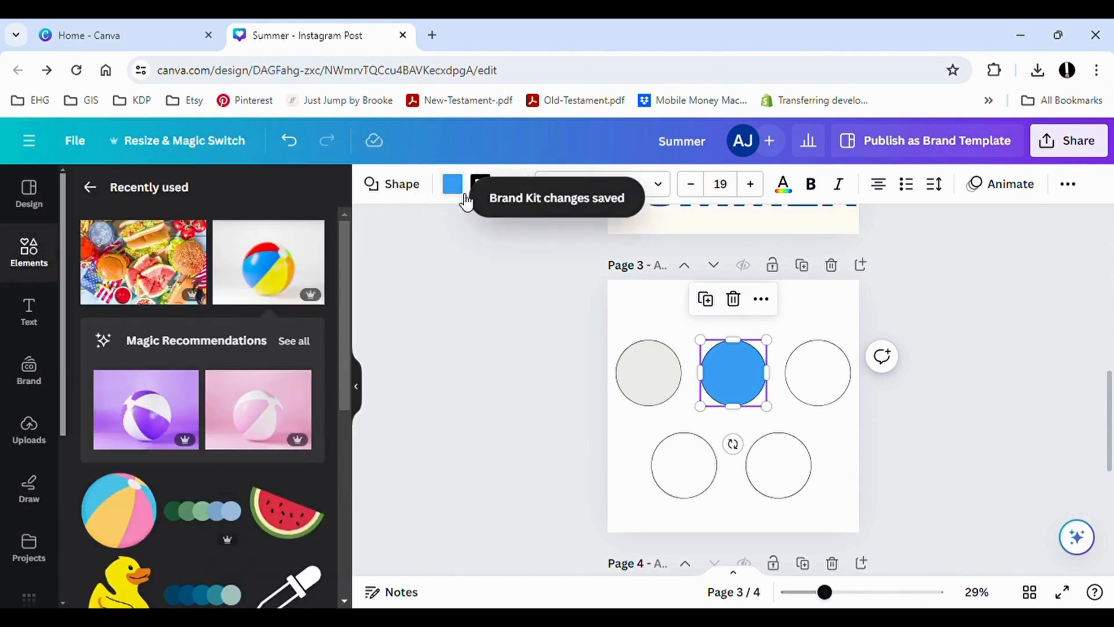
# - Fill the third circle on page 3 with photo yellow #EDE32C and save that color to the second Brand Kit palette
pyautogui.click(830, 376)
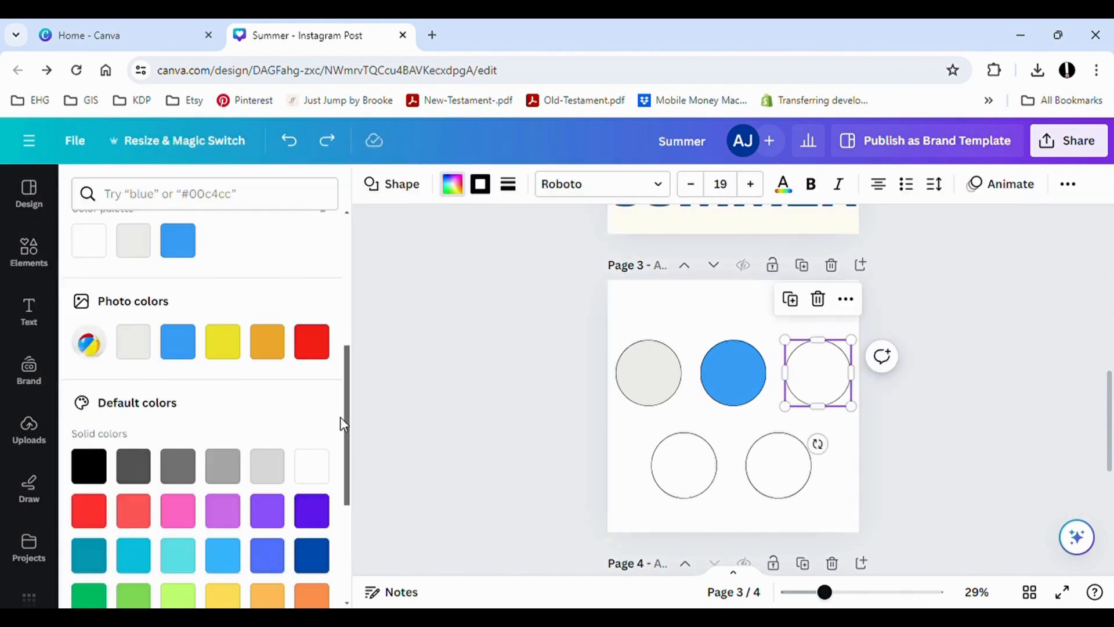
pyautogui.click(223, 343)
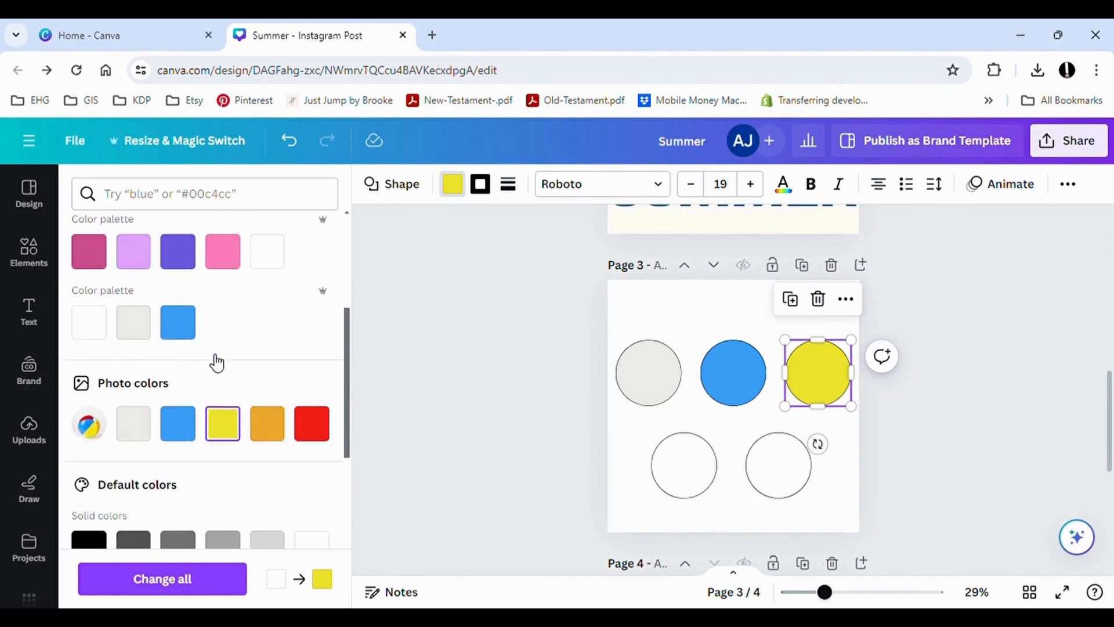
pyautogui.scroll(2, 219, 358)
pyautogui.click(329, 264)
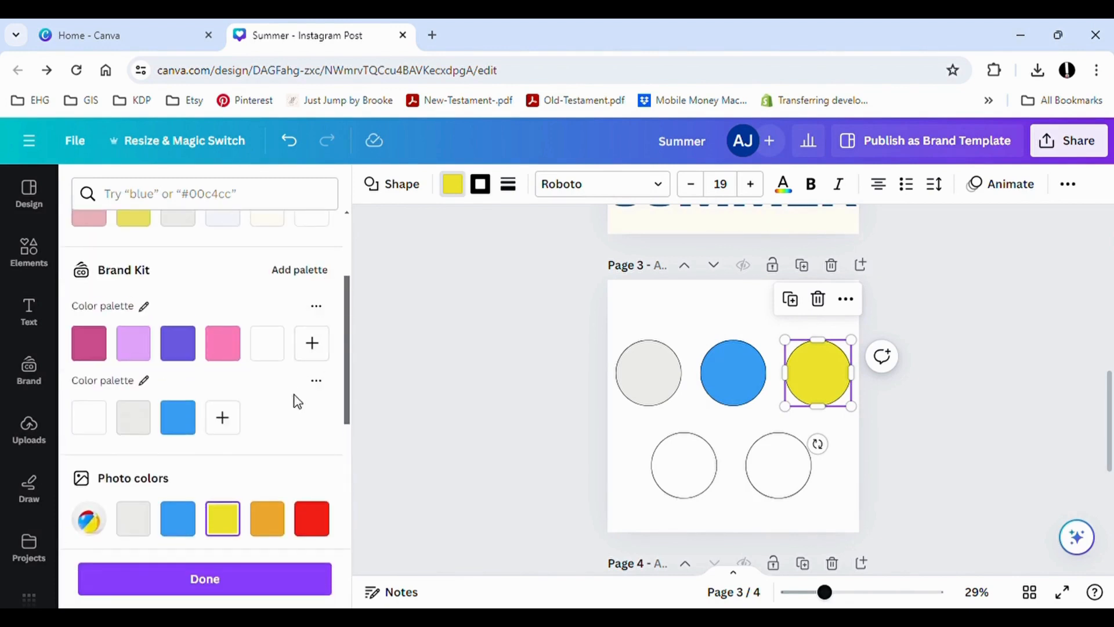
pyautogui.click(230, 427)
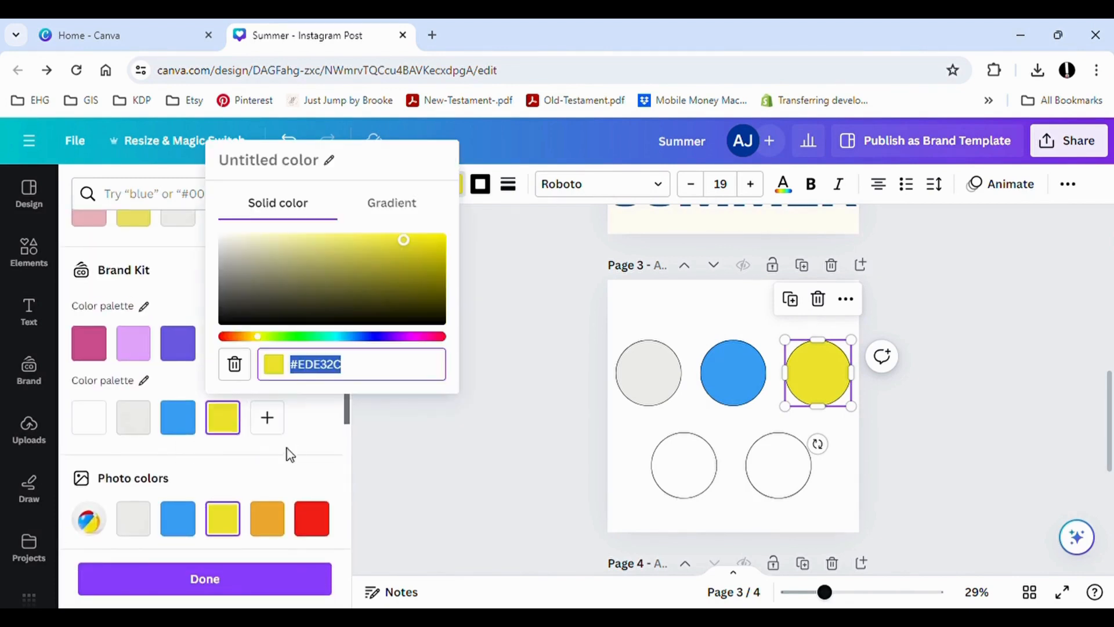
pyautogui.click(400, 453)
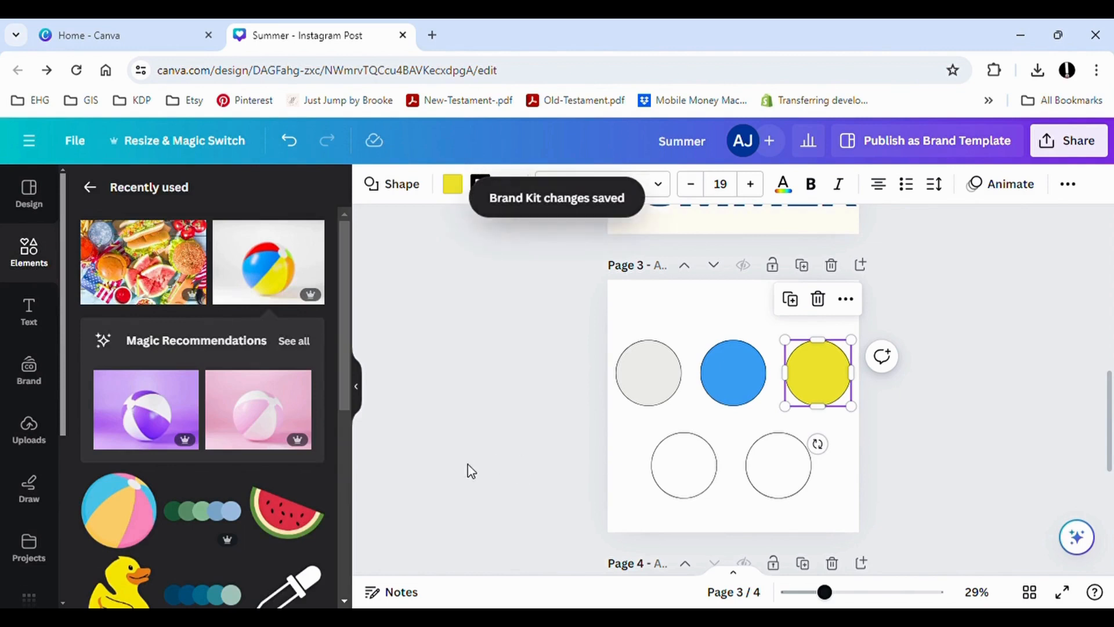
# - Fill the fourth circle on page 3 with photo orange #EFAA2F and add that color to the second Brand Kit palette
pyautogui.click(705, 448)
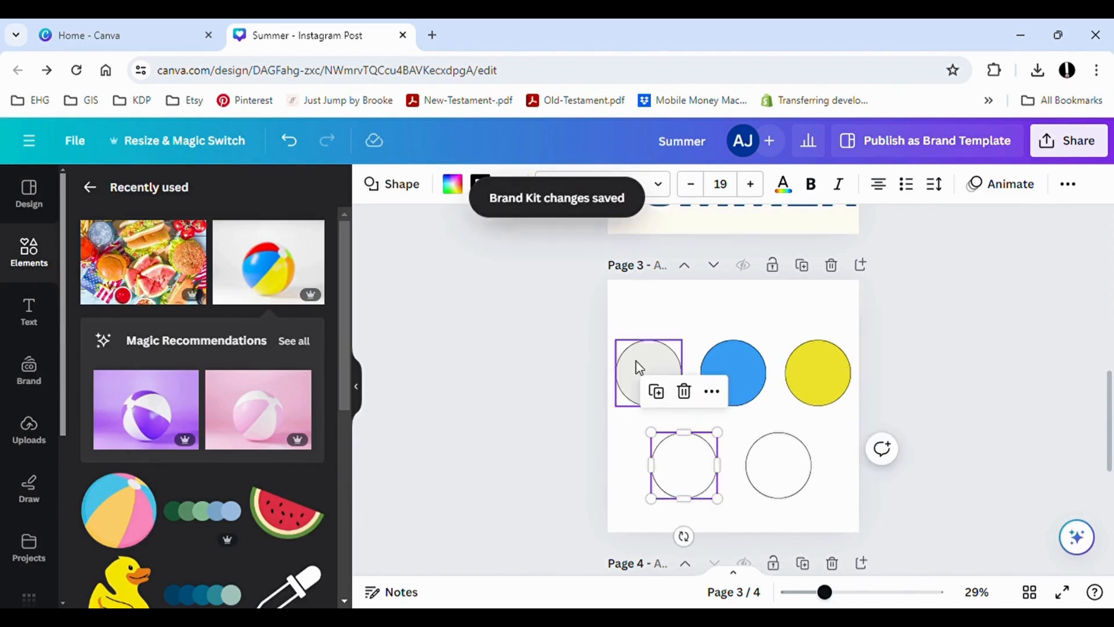
pyautogui.click(453, 184)
pyautogui.scroll(-4, 319, 435)
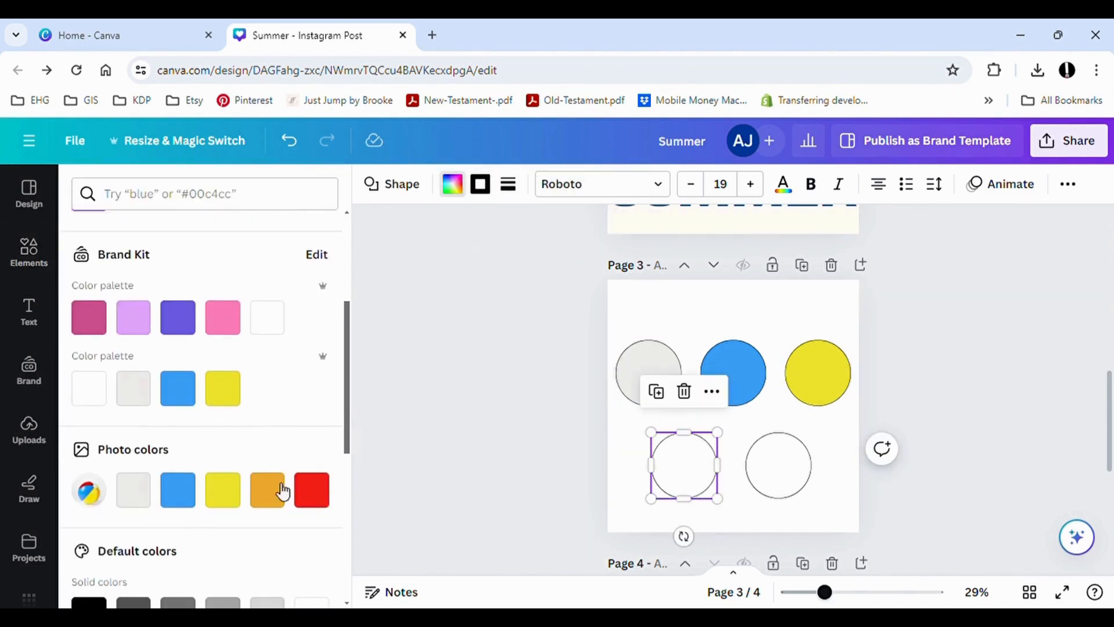
pyautogui.click(270, 500)
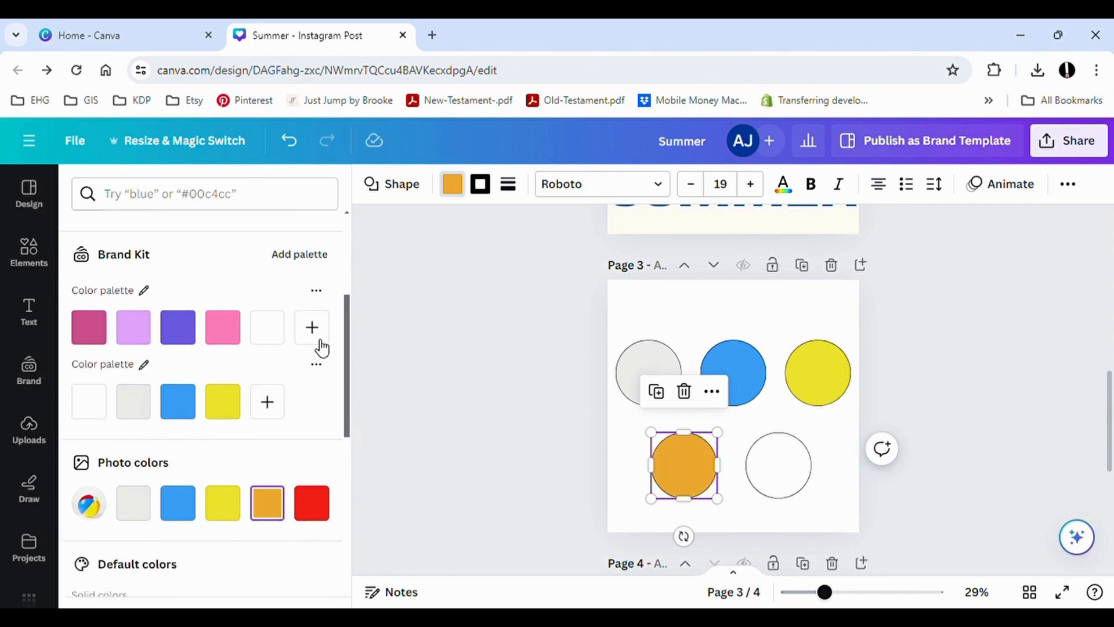
pyautogui.click(266, 400)
# - Fill the fifth circle on page 3 with the red photo color and save it to the second Brand Kit palette
pyautogui.click(778, 465)
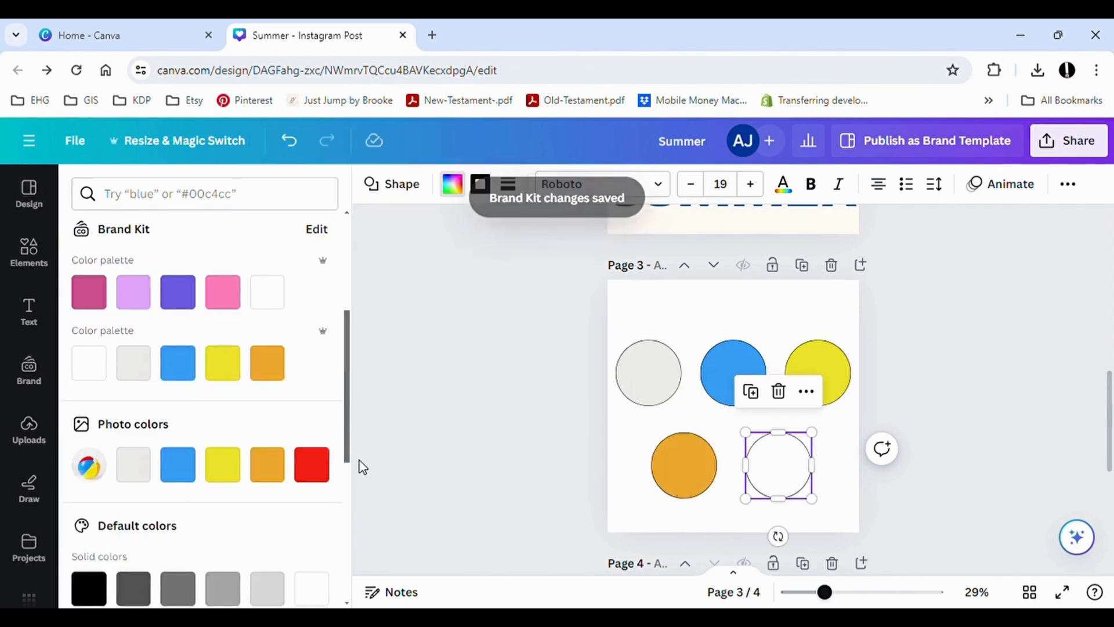
pyautogui.click(312, 464)
pyautogui.click(313, 237)
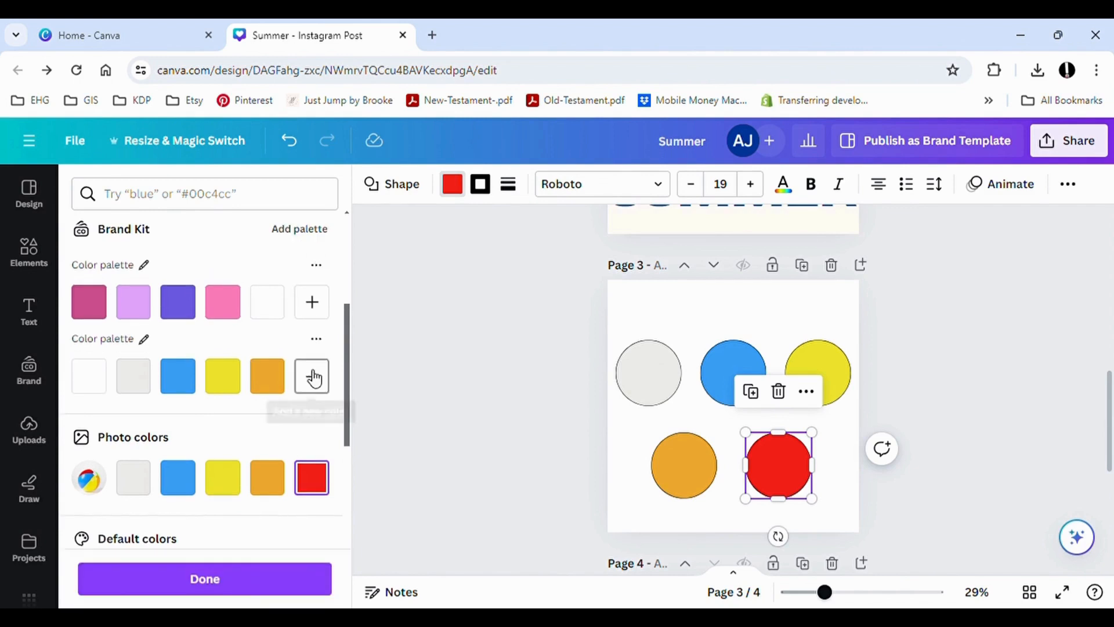
pyautogui.click(313, 377)
pyautogui.click(204, 579)
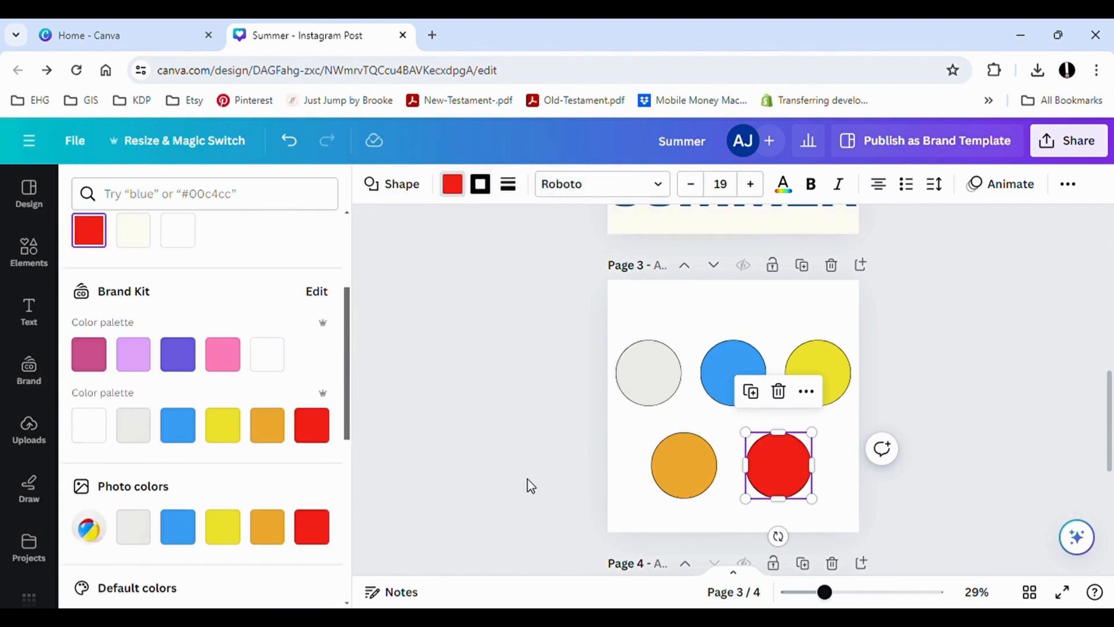
# - Rename the second Brand Kit color palette to Beach Ball and finish editing the Brand Kit
pyautogui.click(317, 291)
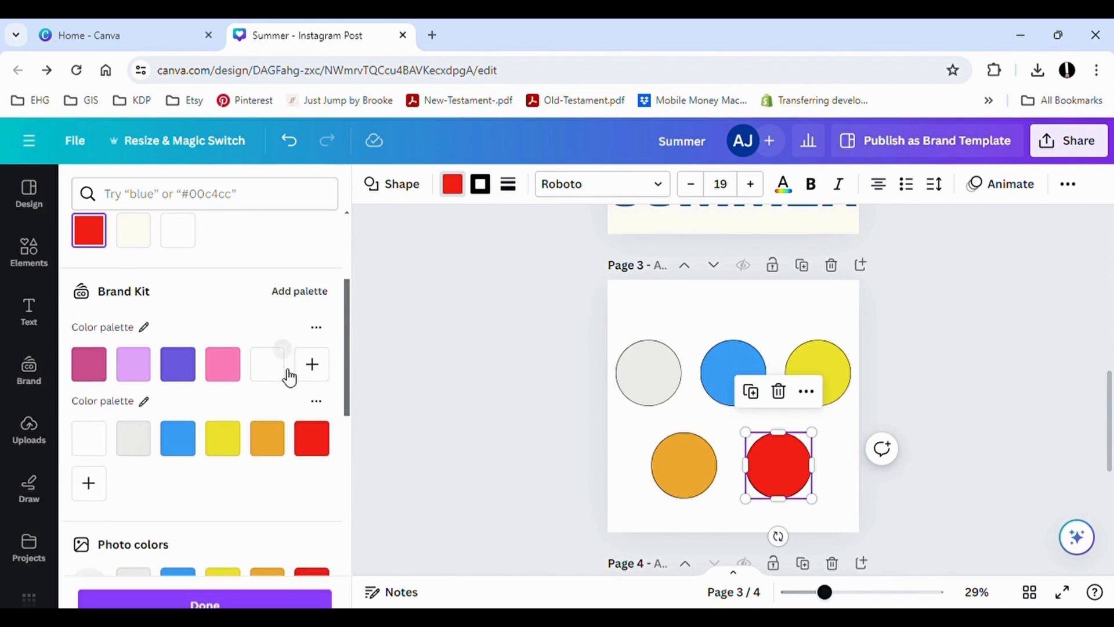
pyautogui.click(110, 401)
pyautogui.write('Beach B')
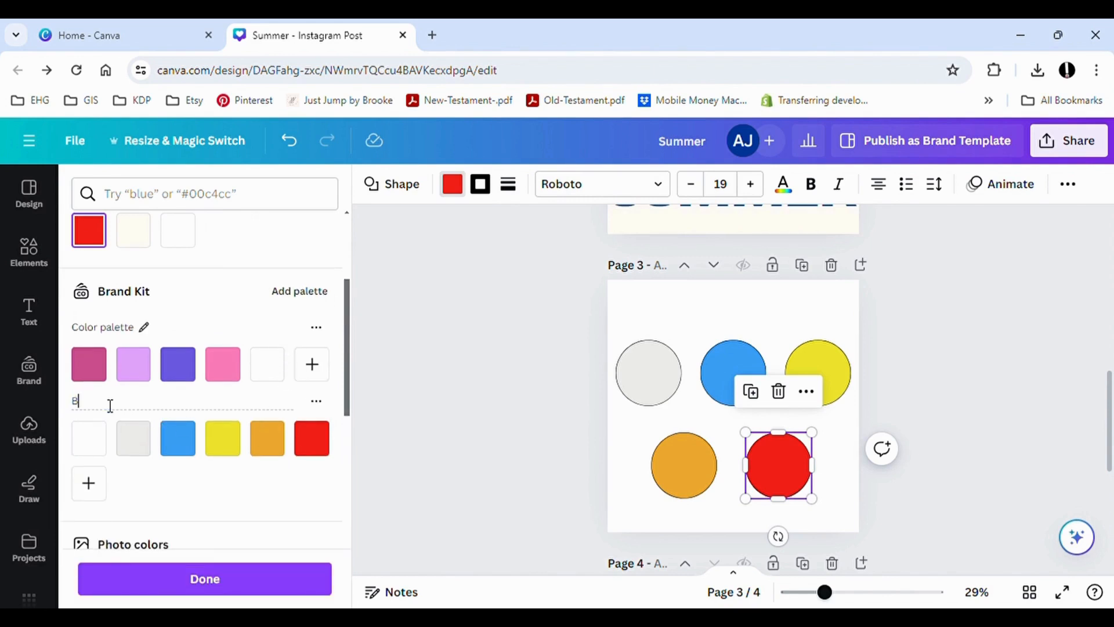
pyautogui.write('at')
pyautogui.write('ll')
pyautogui.press('Return')
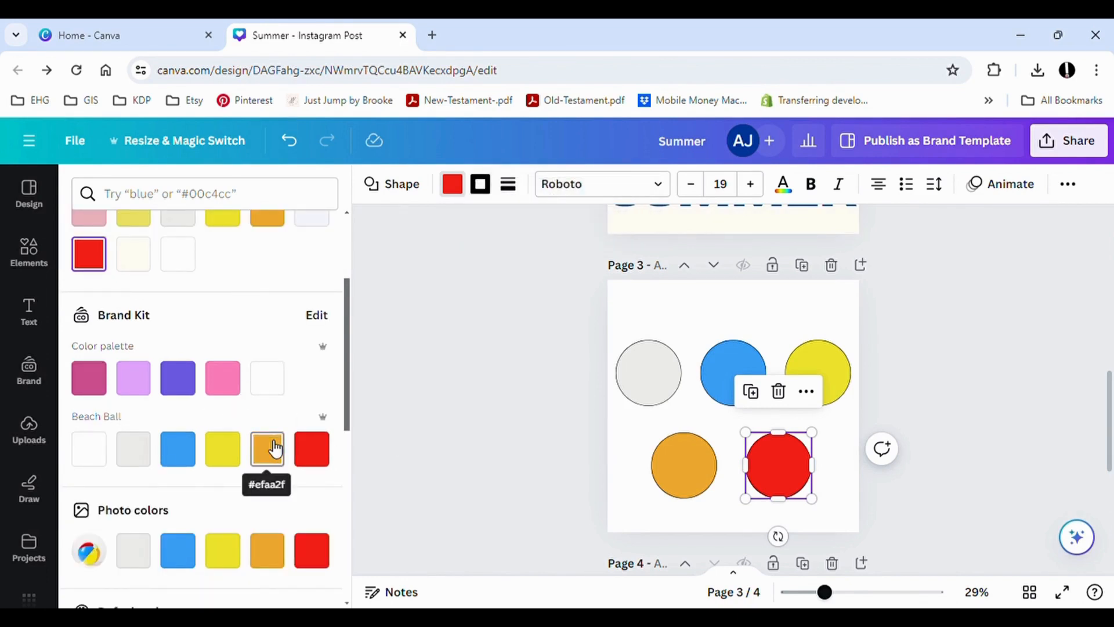
pyautogui.scroll(-1, 274, 452)
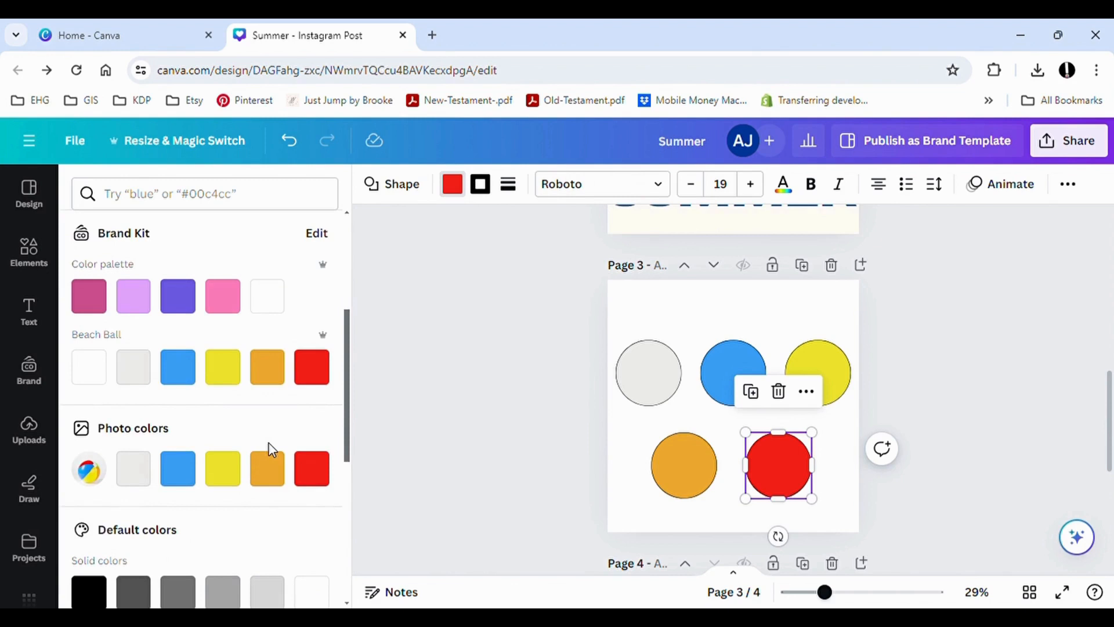